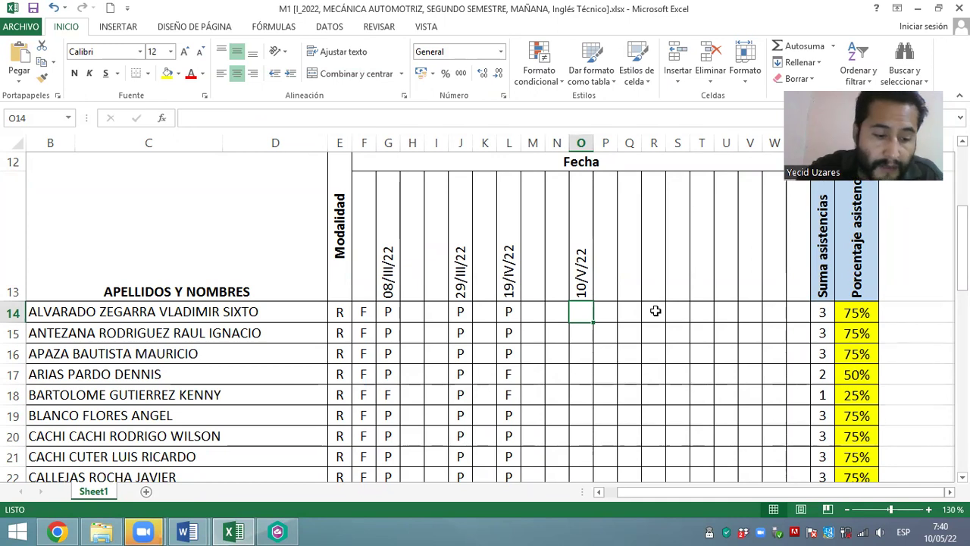
Enter F in O14 as the first student's attendance for 10/V/22
{"action": "type", "text": "F"}
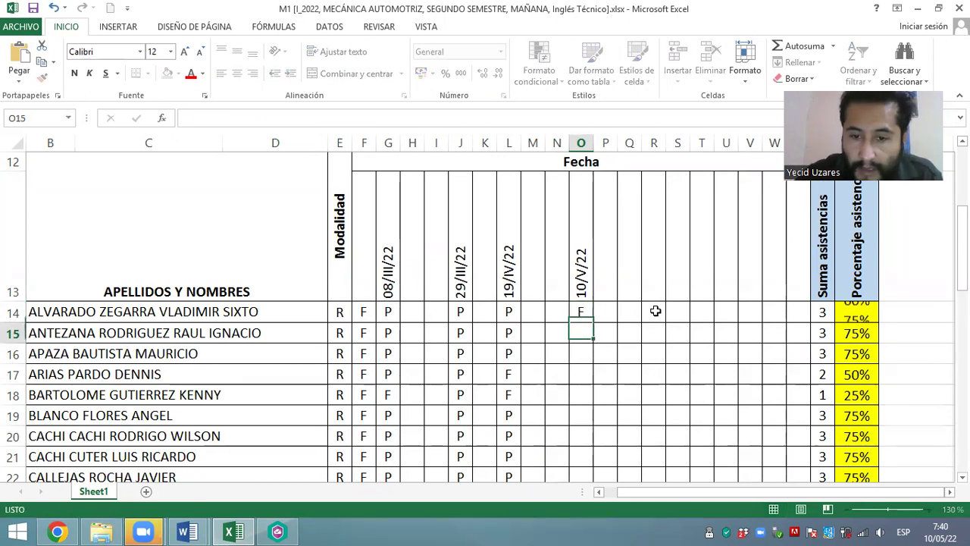
{"action": "key", "text": "Return"}
Adjust the system volume and return to cell O15 in the attendance sheet
{"action": "left_click", "coordinate": [883, 531]}
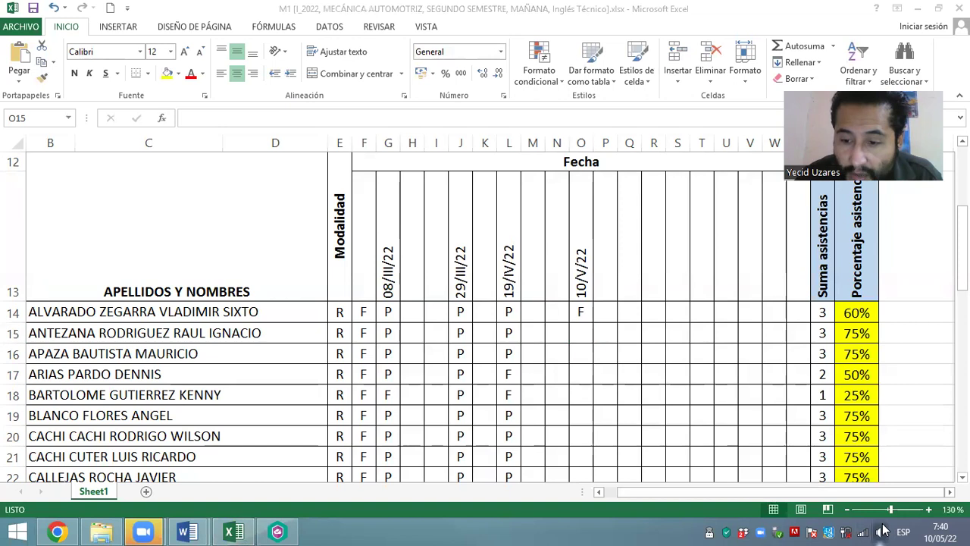
{"action": "left_click_drag", "start_coordinate": [893, 436], "coordinate": [884, 399]}
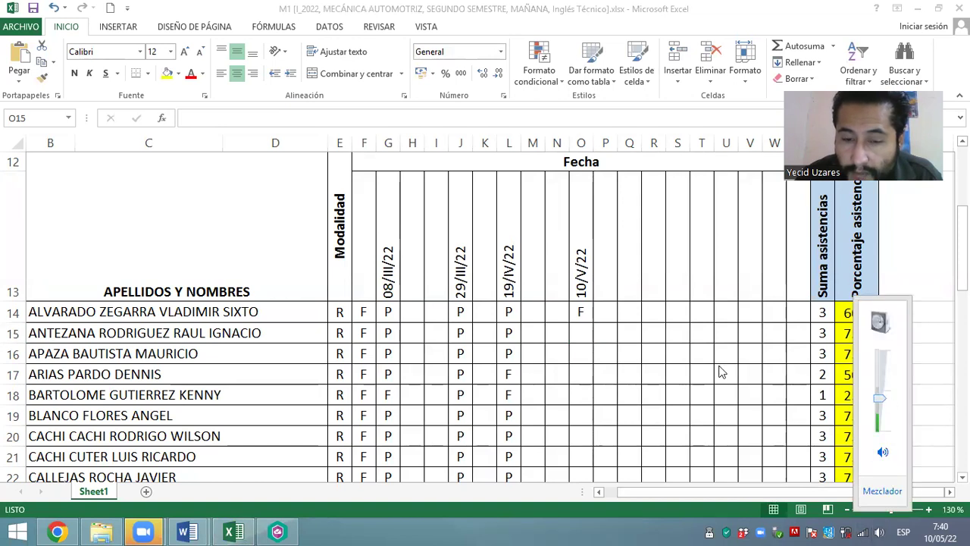
{"action": "left_click", "coordinate": [581, 327]}
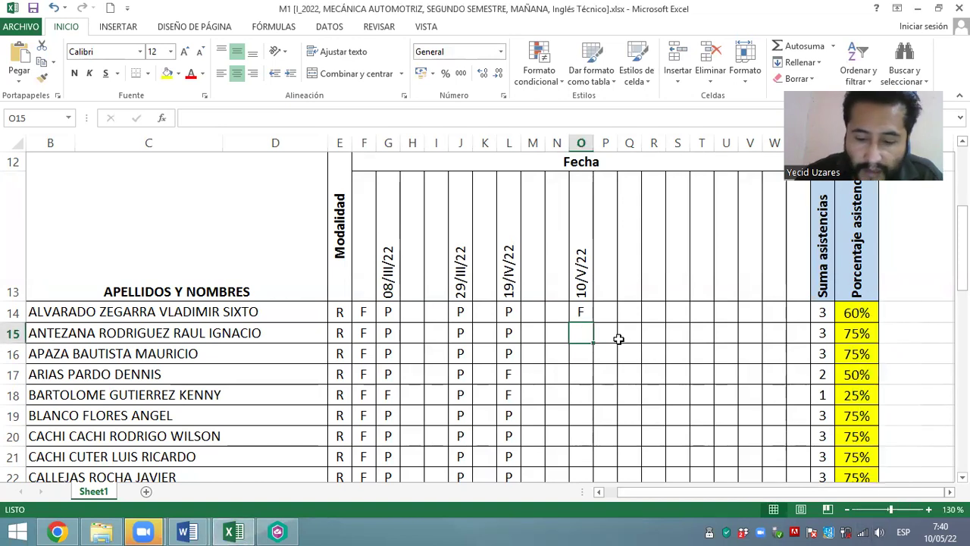
Record the 10/V/22 attendance for rows 15 to 17 in column O as P, F and P
{"action": "type", "text": "P"}
{"action": "key", "text": "Return"}
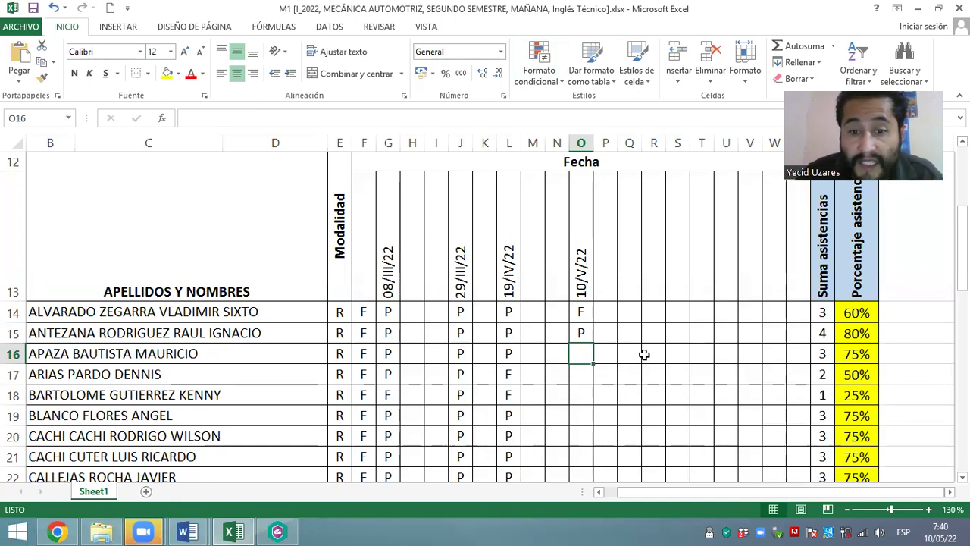
{"action": "type", "text": "F"}
{"action": "key", "text": "Return"}
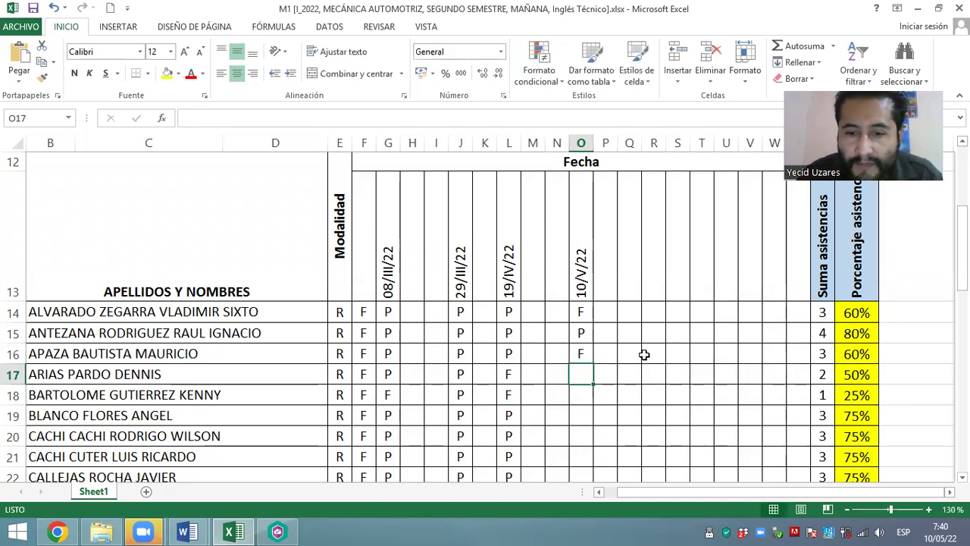
{"action": "type", "text": "P"}
{"action": "key", "text": "Return"}
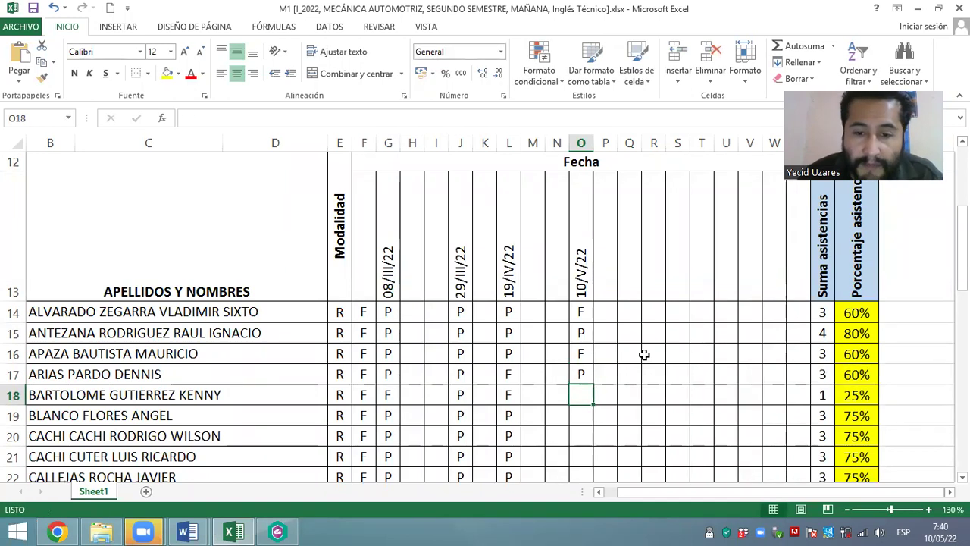
Record the 10/V/22 attendance in column O as F for row 18 and P for row 19
{"action": "scroll", "coordinate": [634, 343], "scroll_direction": "down", "scroll_amount": 1}
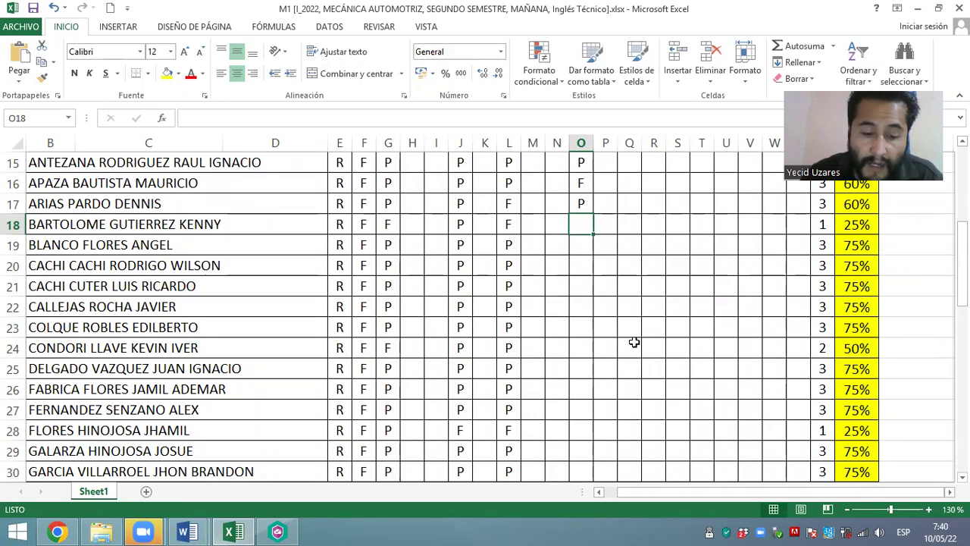
{"action": "type", "text": "F"}
{"action": "key", "text": "Return"}
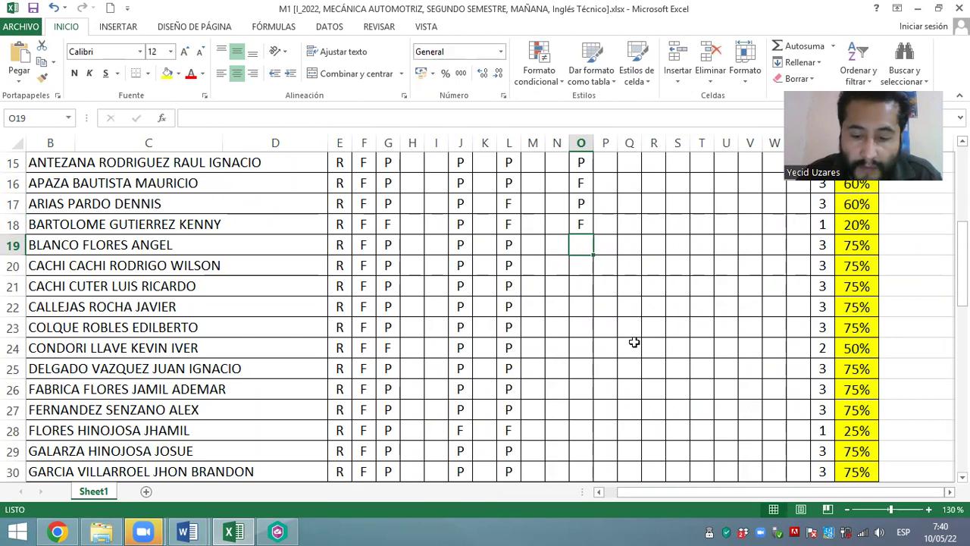
{"action": "type", "text": "P"}
{"action": "key", "text": "Return"}
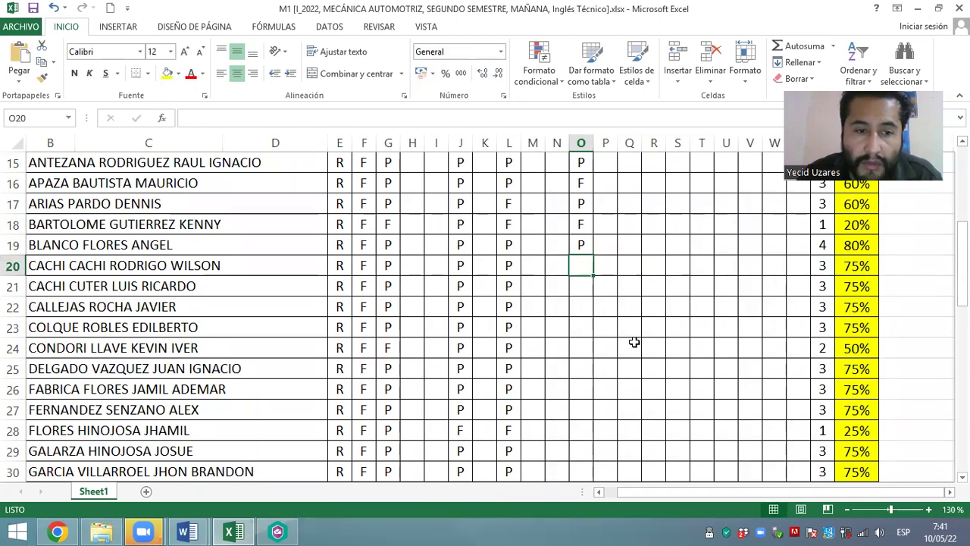
Enter P in each of cells O20 to O23 for the 10/V/22 attendance
{"action": "type", "text": "P"}
{"action": "key", "text": "Return"}
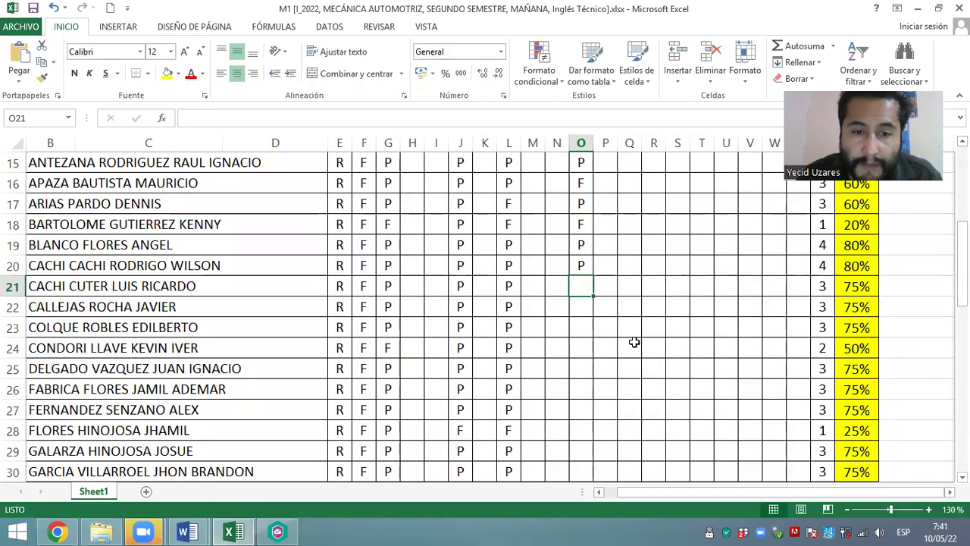
{"action": "type", "text": "P"}
{"action": "key", "text": "Return"}
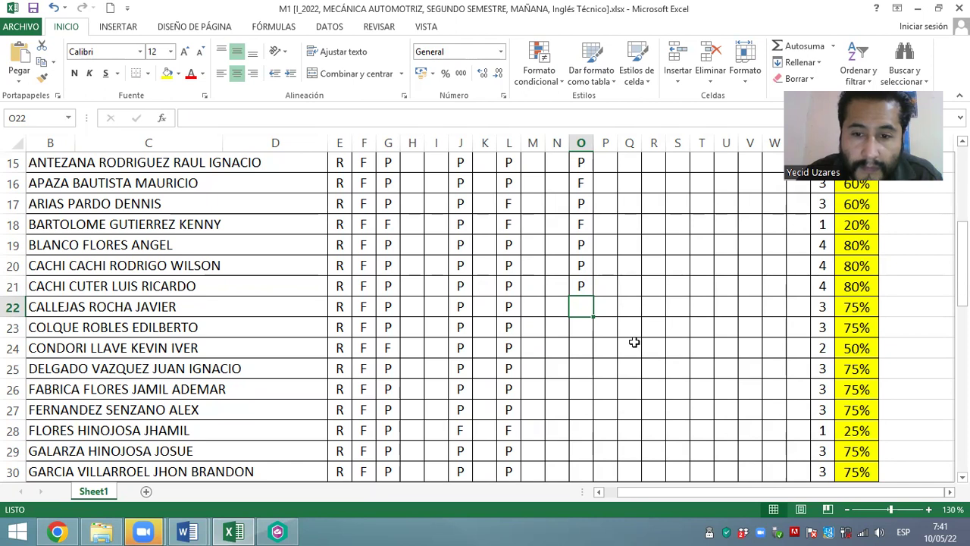
{"action": "type", "text": "P"}
{"action": "key", "text": "Return"}
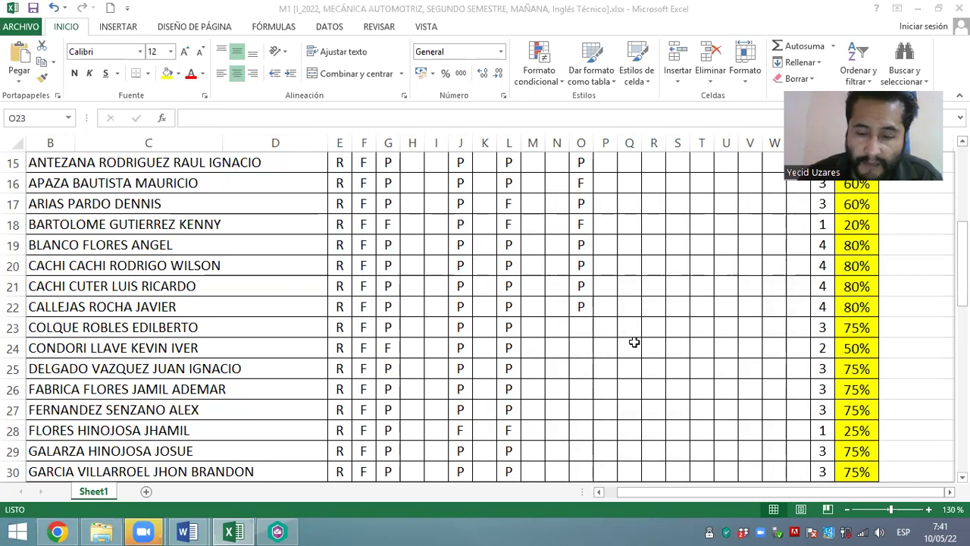
{"action": "type", "text": "P"}
{"action": "key", "text": "Return"}
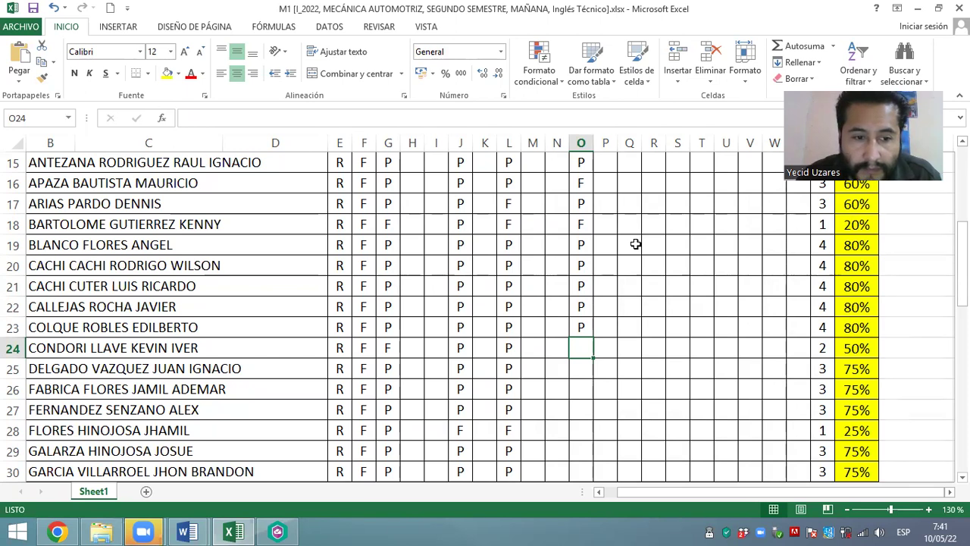
Record the 10/V/22 attendance in column O as F for row 24 and P for row 25
{"action": "type", "text": "F"}
{"action": "key", "text": "Return"}
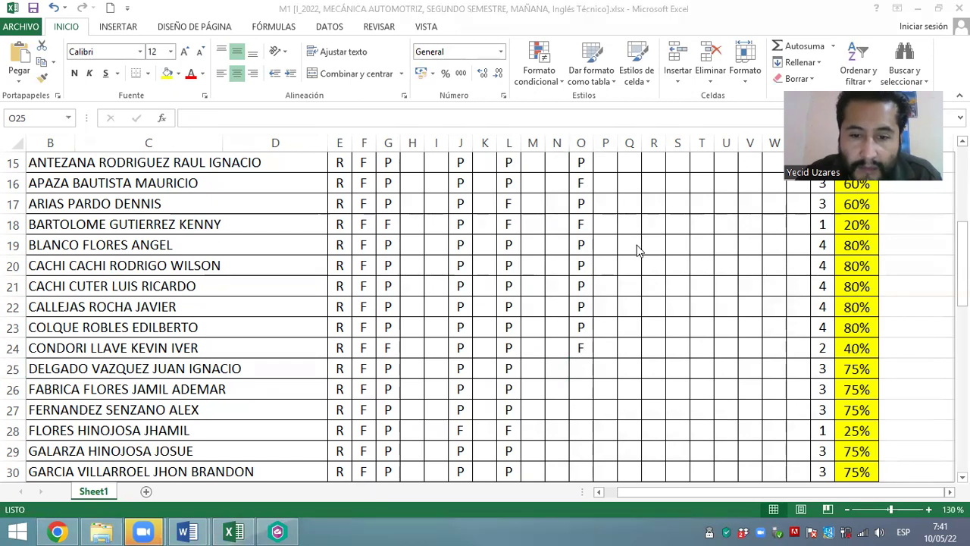
{"action": "left_click", "coordinate": [590, 372]}
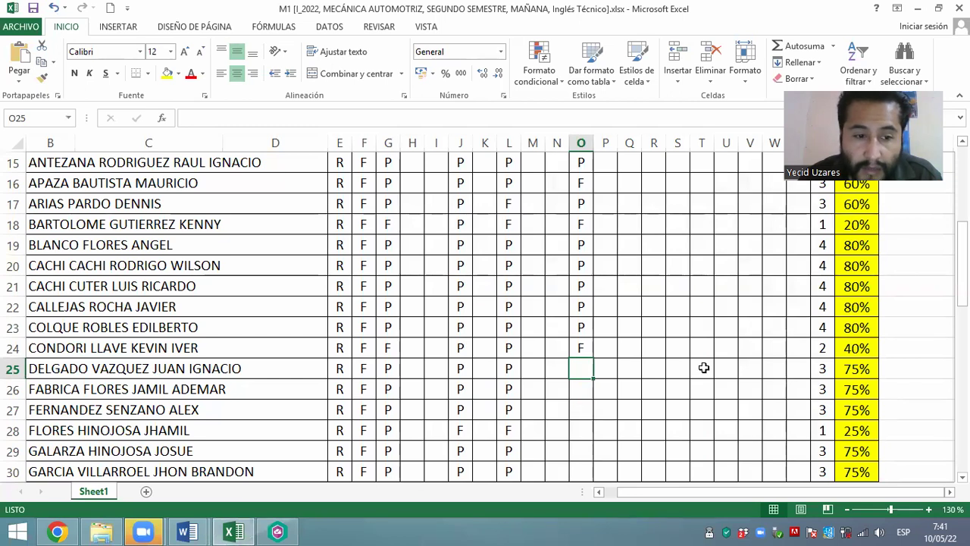
{"action": "type", "text": "F"}
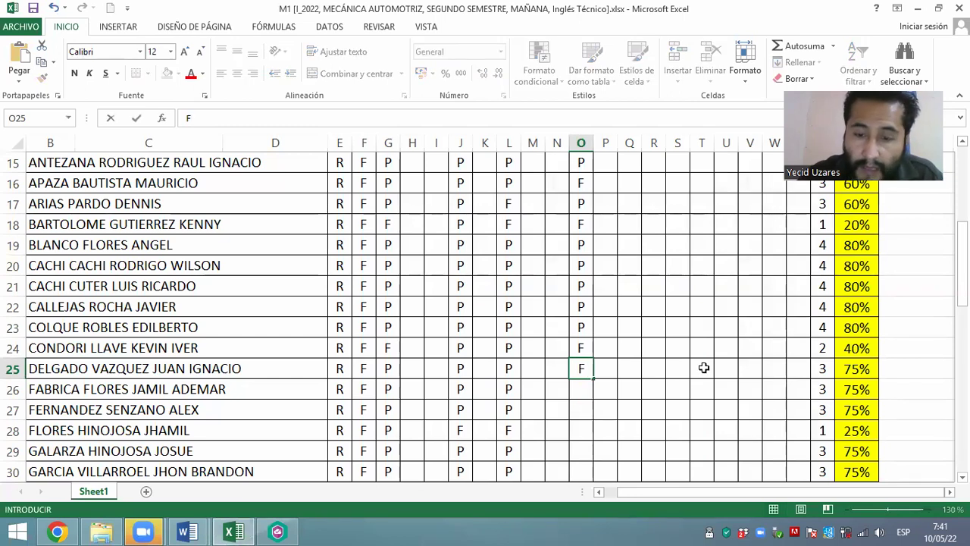
{"action": "key", "text": "BackSpace"}
{"action": "type", "text": "P"}
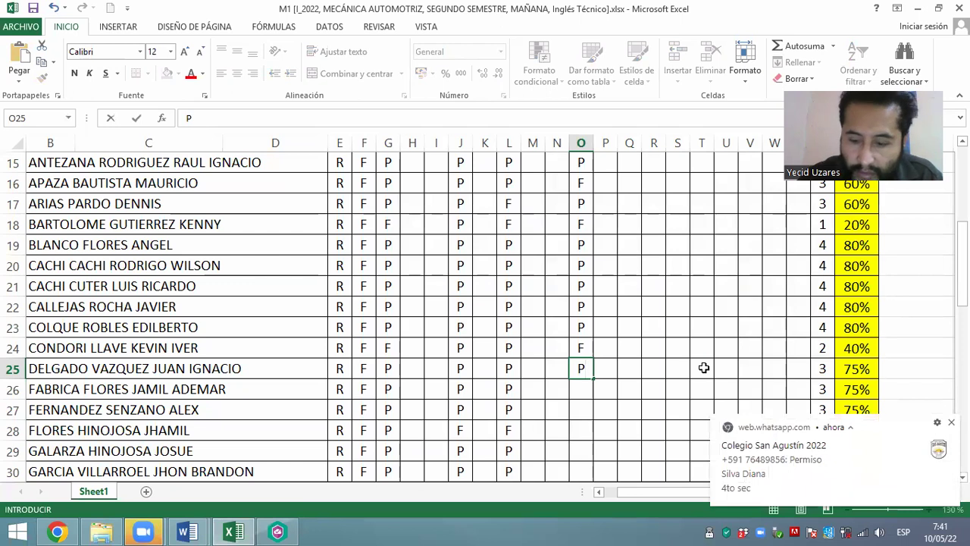
{"action": "key", "text": "Return"}
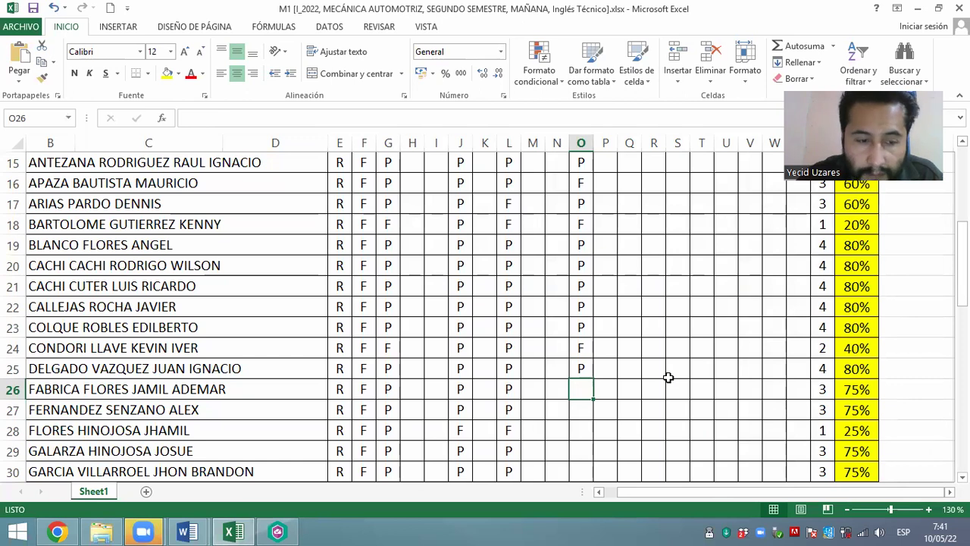
Enter P in cells O26 and O27 for the 10/V/22 attendance
{"action": "type", "text": "P"}
{"action": "key", "text": "Return"}
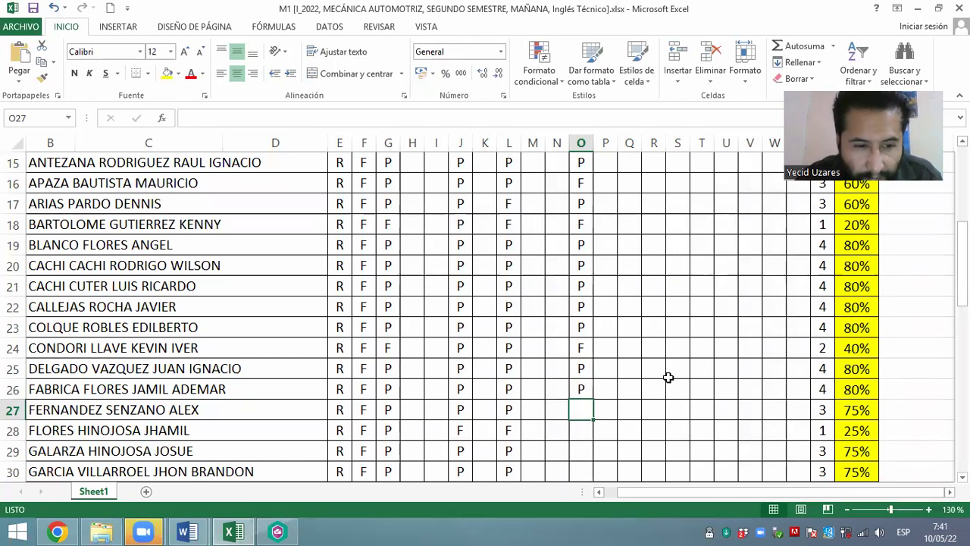
{"action": "scroll", "coordinate": [533, 296], "scroll_direction": "down", "scroll_amount": 2}
{"action": "scroll", "coordinate": [574, 296], "scroll_direction": "down", "scroll_amount": 2}
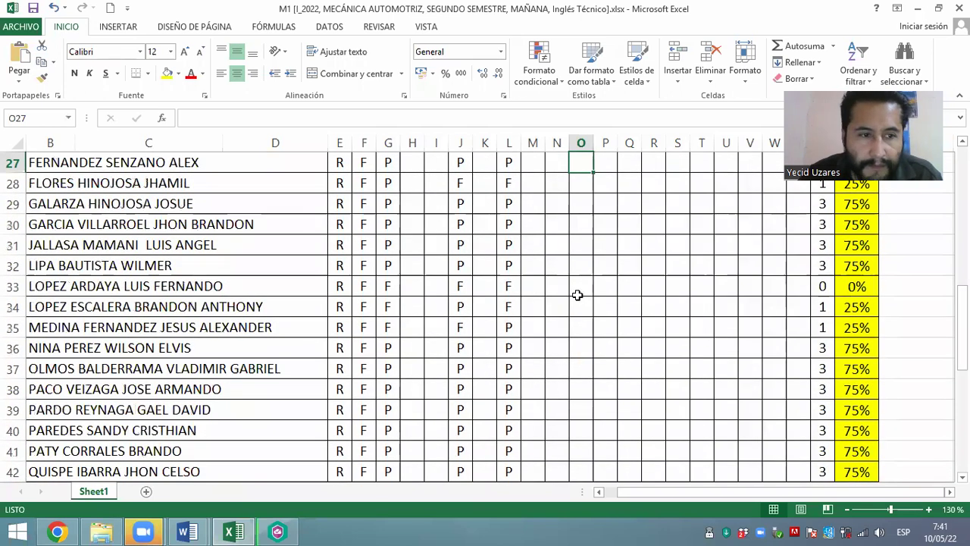
{"action": "type", "text": "P"}
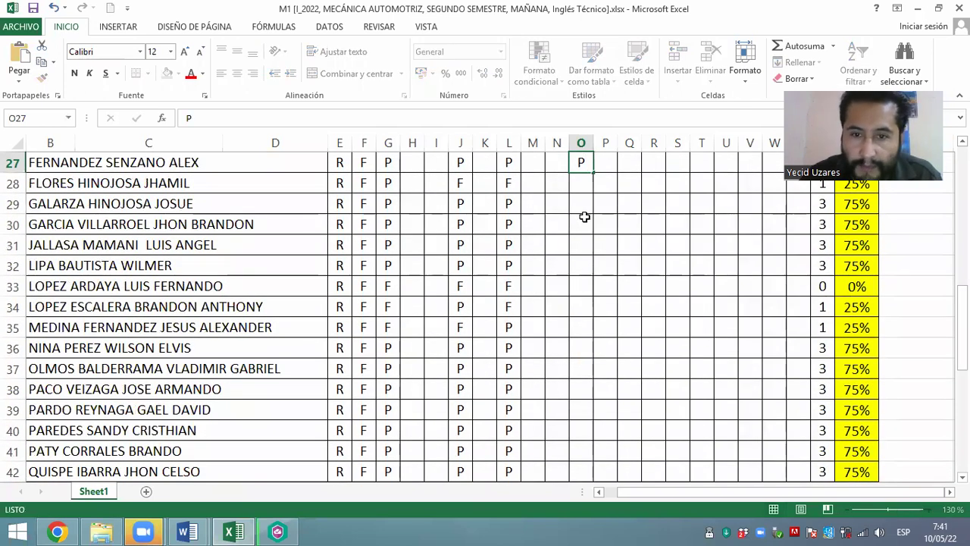
{"action": "key", "text": "Return"}
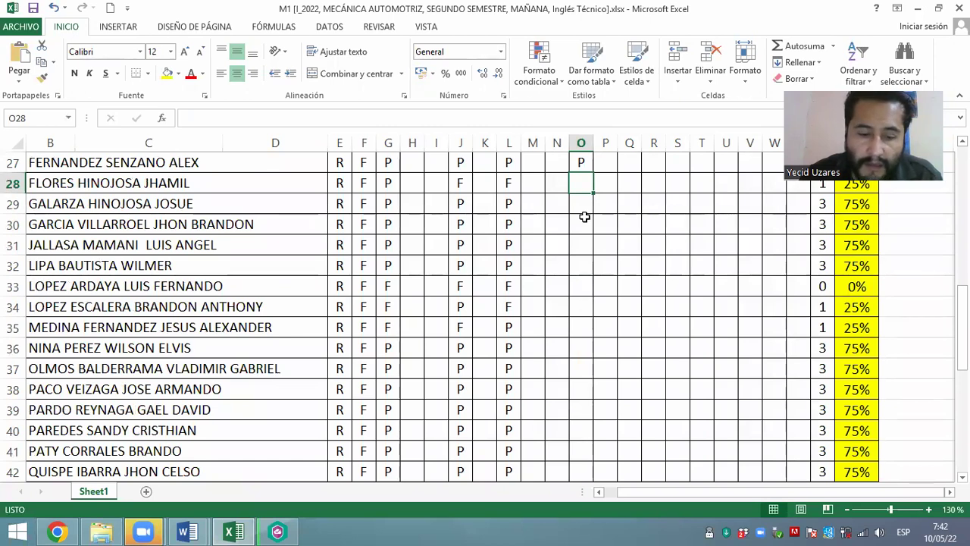
Record the 10/V/22 attendance for rows 28 to 30 in column O as F, P and P
{"action": "type", "text": "F"}
{"action": "key", "text": "Return"}
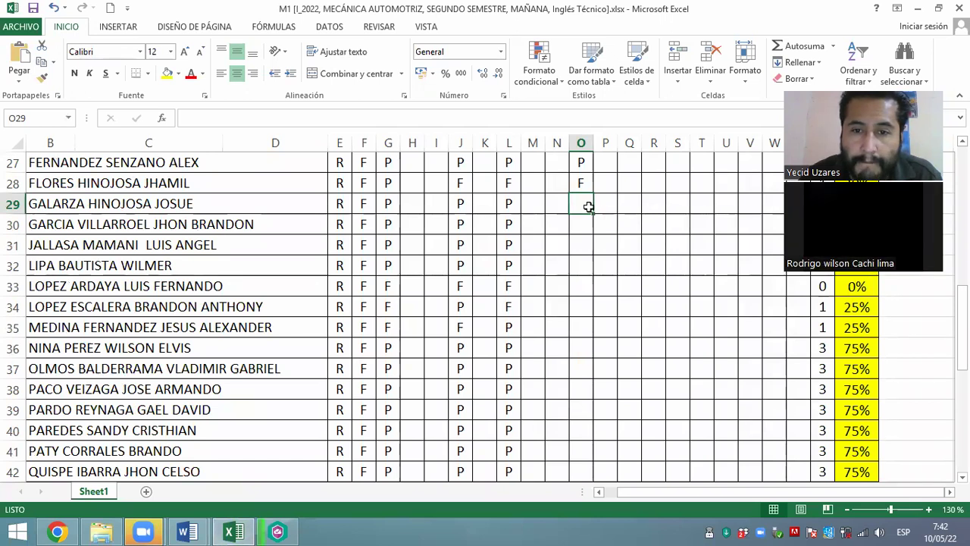
{"action": "type", "text": "P"}
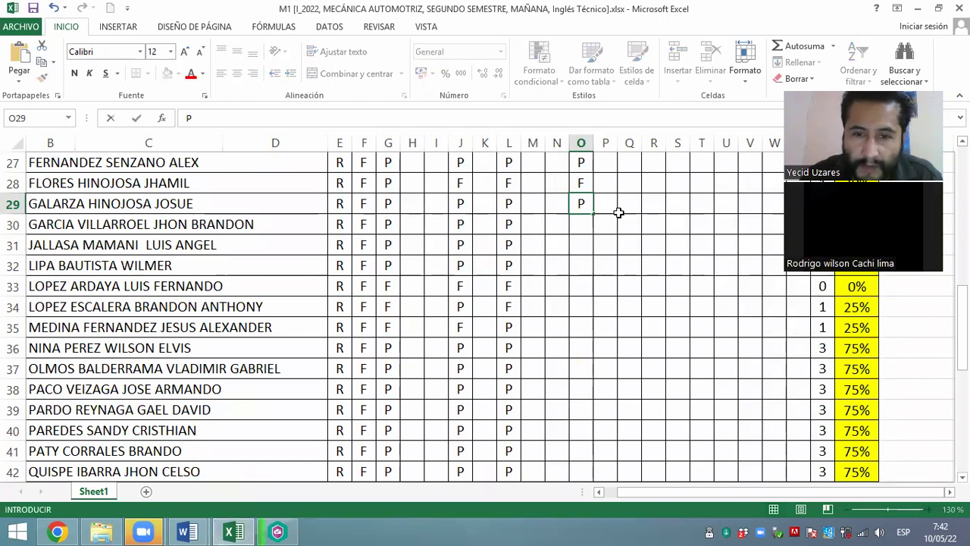
{"action": "key", "text": "Return"}
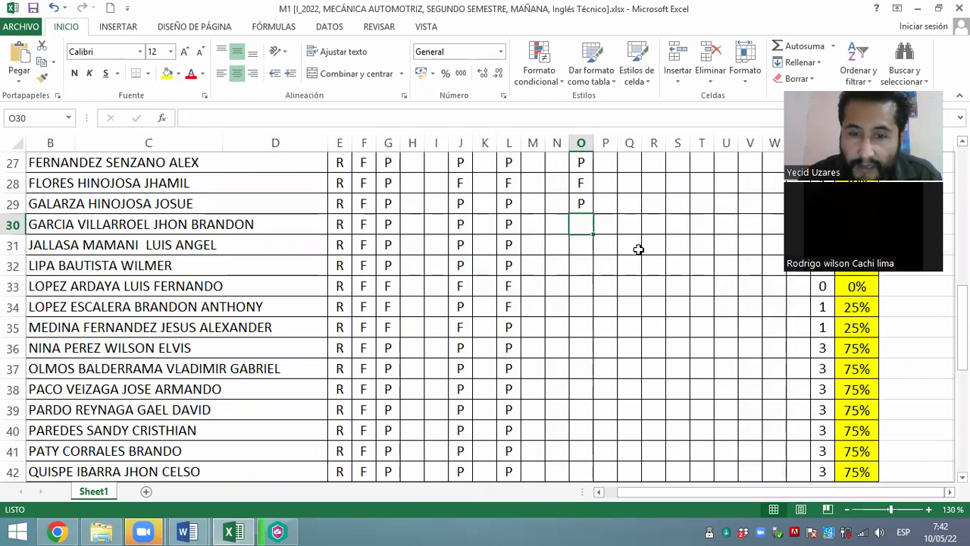
{"action": "type", "text": "P"}
{"action": "key", "text": "Return"}
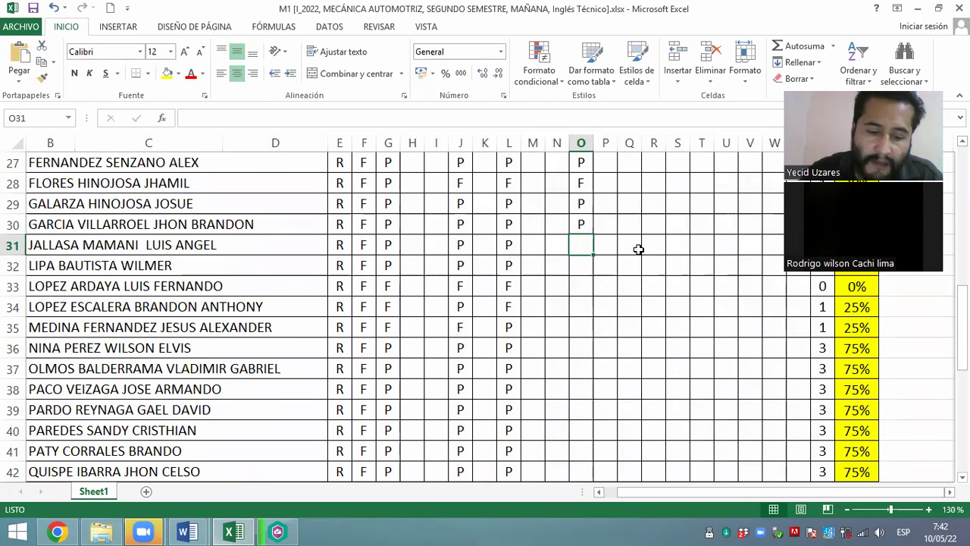
Record the 10/V/22 attendance in column O as F for row 31 and P for row 32
{"action": "type", "text": "F"}
{"action": "key", "text": "Return"}
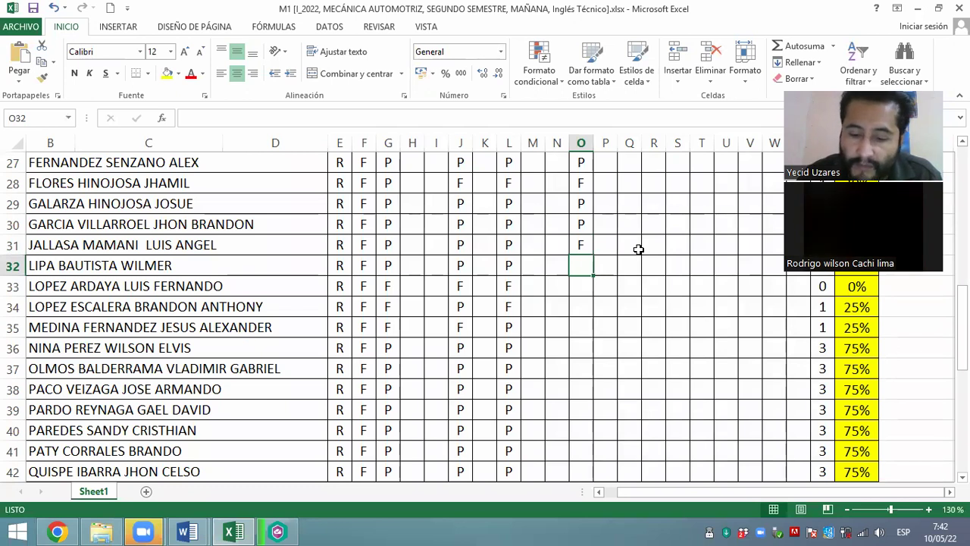
{"action": "type", "text": "P"}
{"action": "key", "text": "Return"}
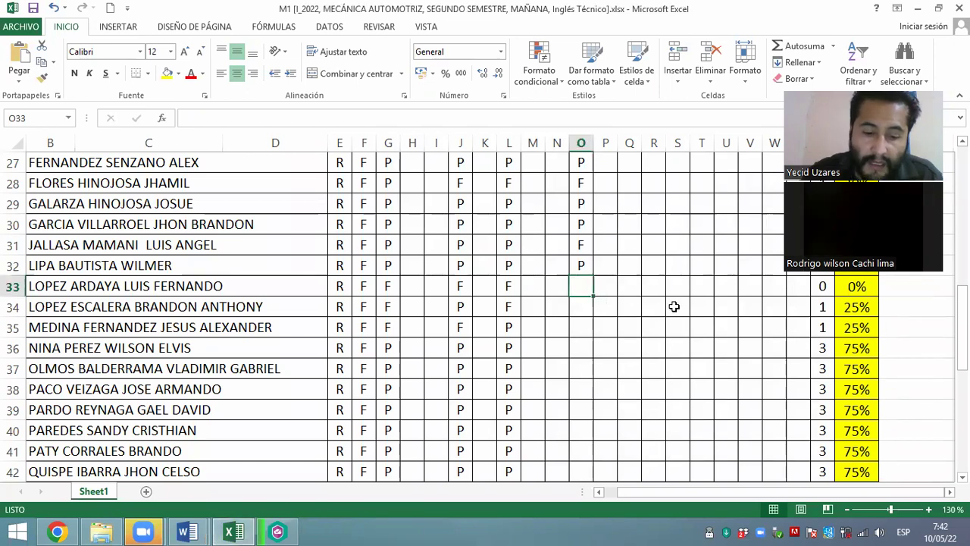
Enter F in each of cells O33 to O35 for the 10/V/22 attendance
{"action": "type", "text": "F"}
{"action": "key", "text": "Return"}
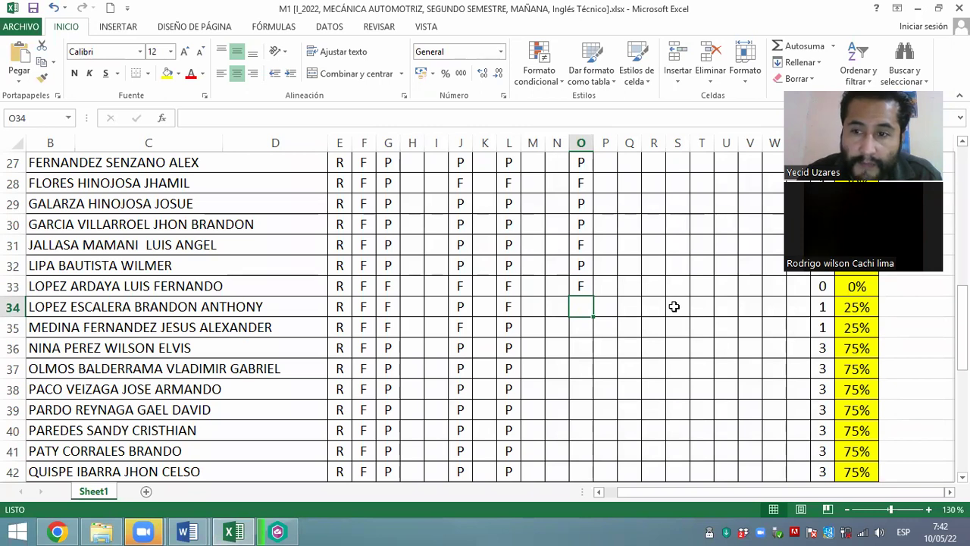
{"action": "type", "text": "F"}
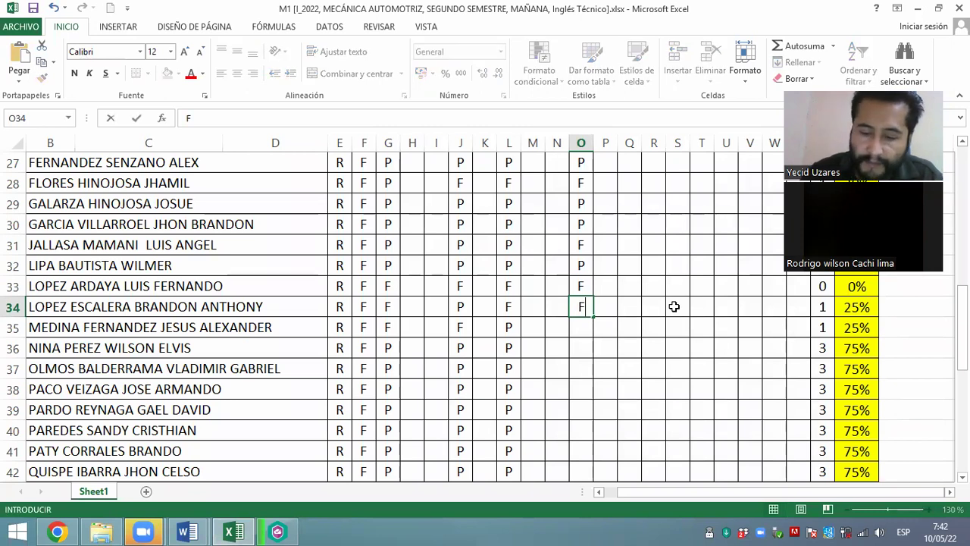
{"action": "key", "text": "Return"}
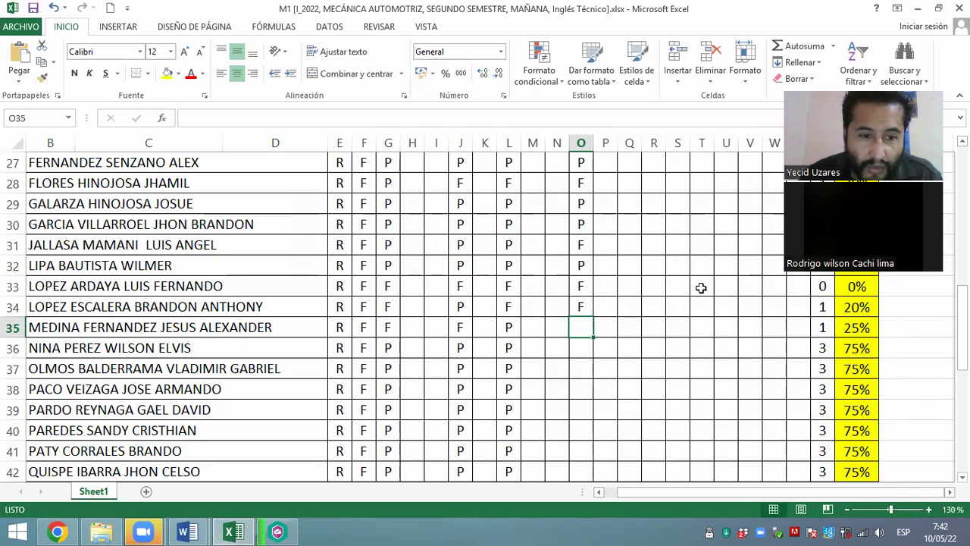
{"action": "scroll", "coordinate": [701, 288], "scroll_direction": "down", "scroll_amount": 2}
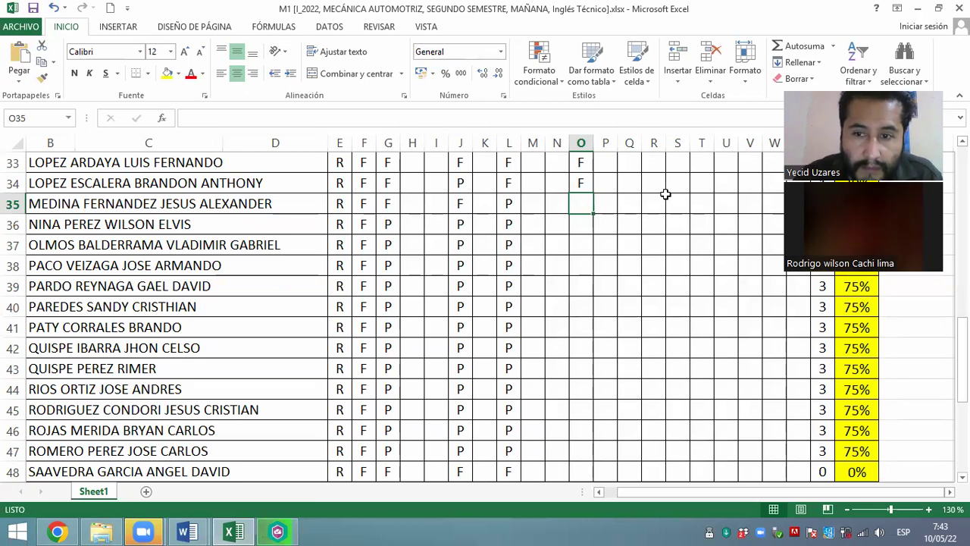
{"action": "type", "text": "F"}
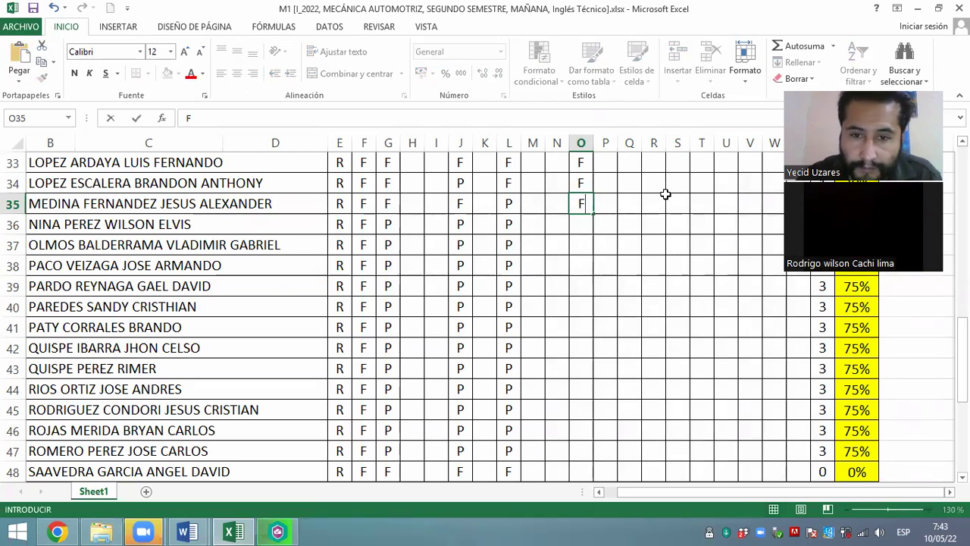
{"action": "key", "text": "Return"}
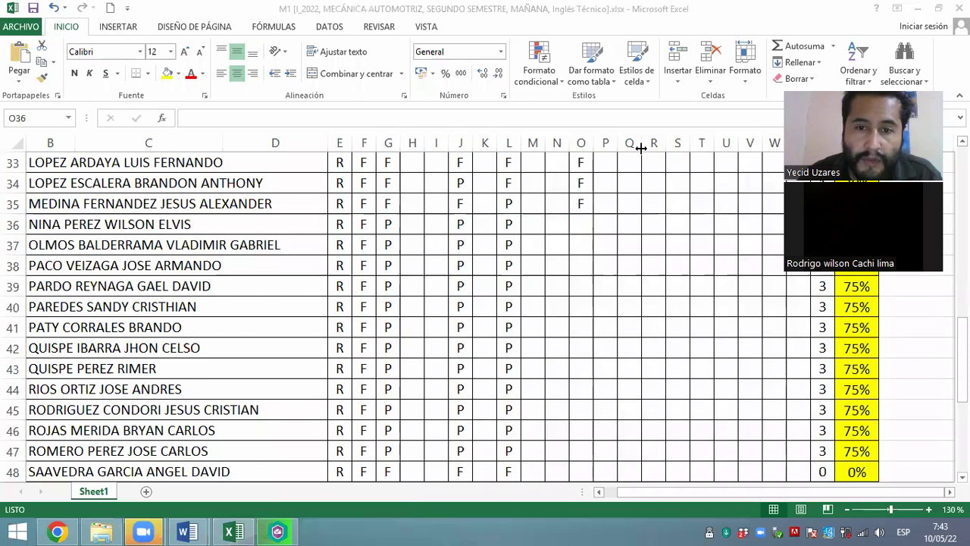
Enter P in each of cells O36 to O39 for the 10/V/22 attendance
{"action": "left_click", "coordinate": [577, 218]}
{"action": "type", "text": "P"}
{"action": "key", "text": "Return"}
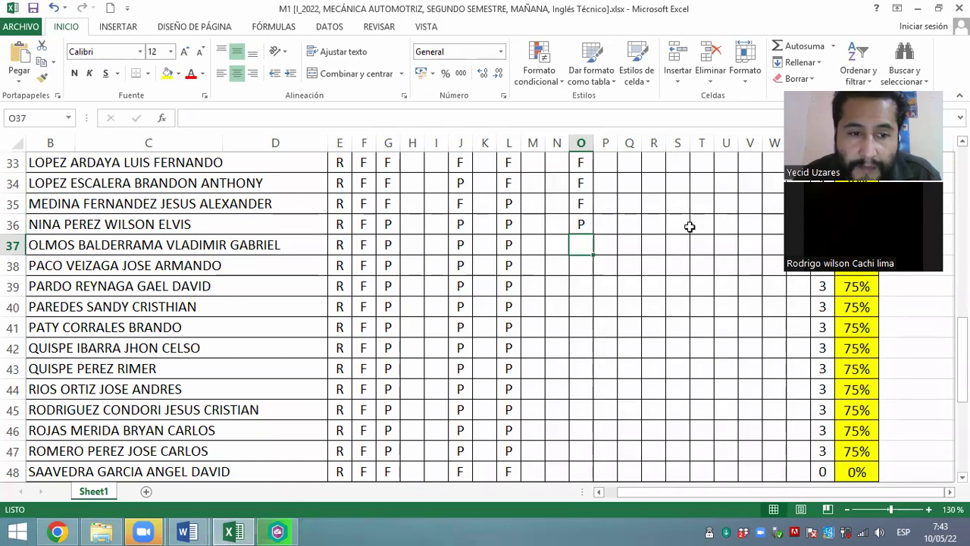
{"action": "type", "text": "P"}
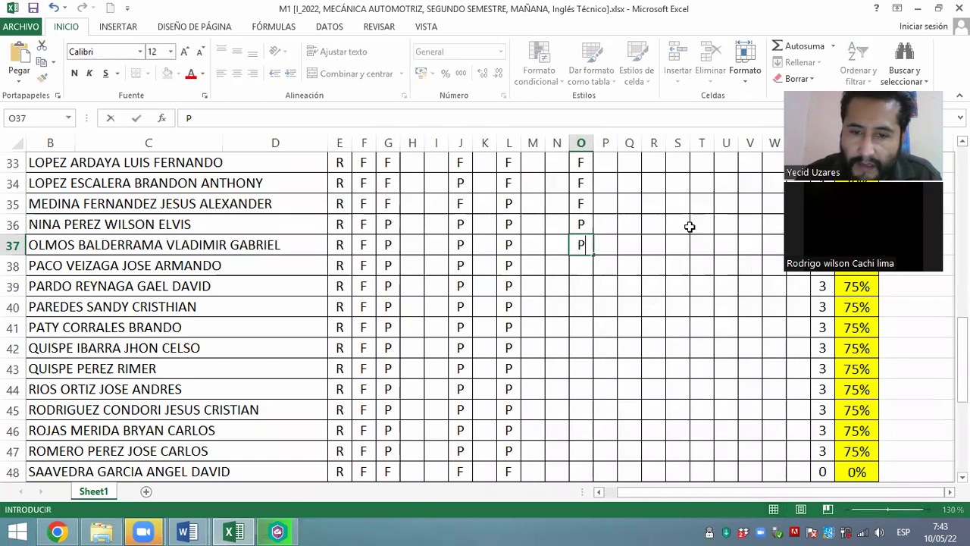
{"action": "key", "text": "Return"}
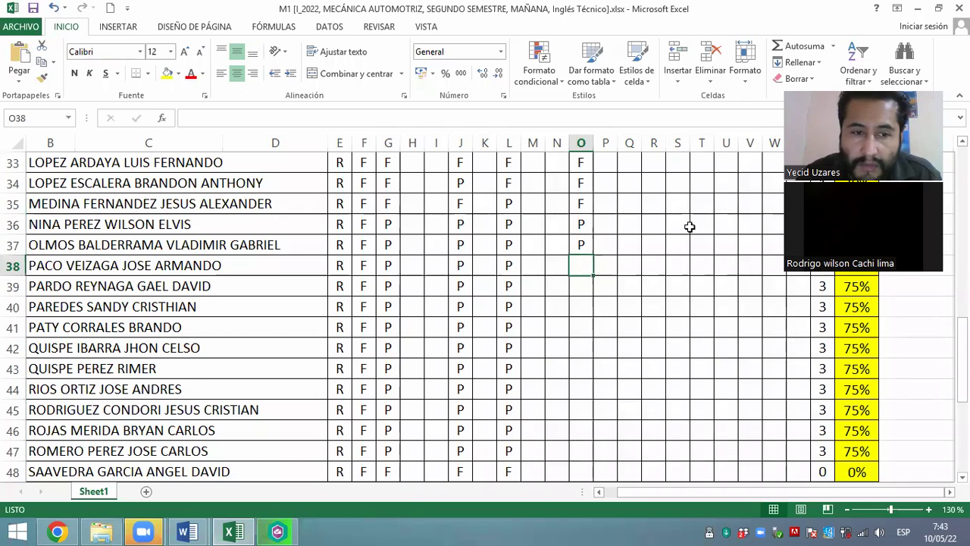
{"action": "type", "text": "P"}
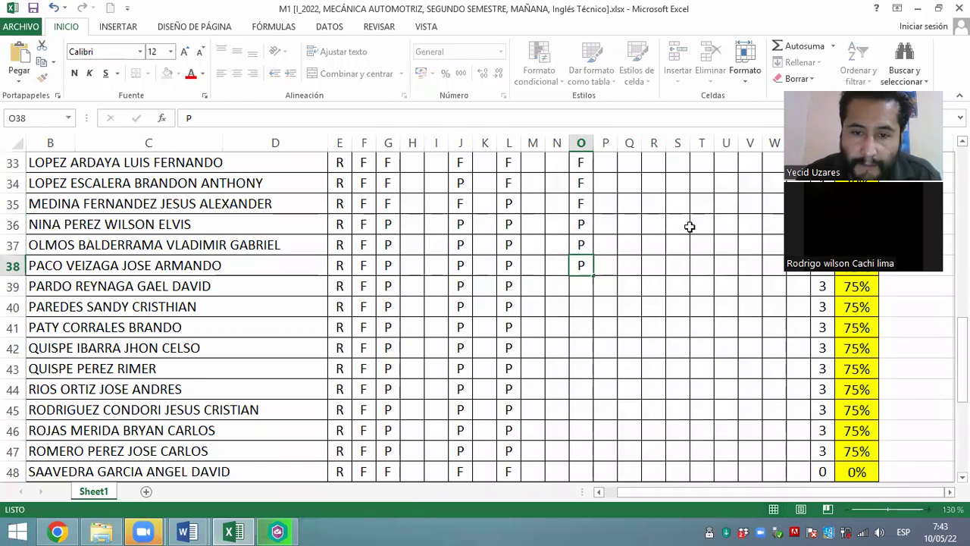
{"action": "key", "text": "Return"}
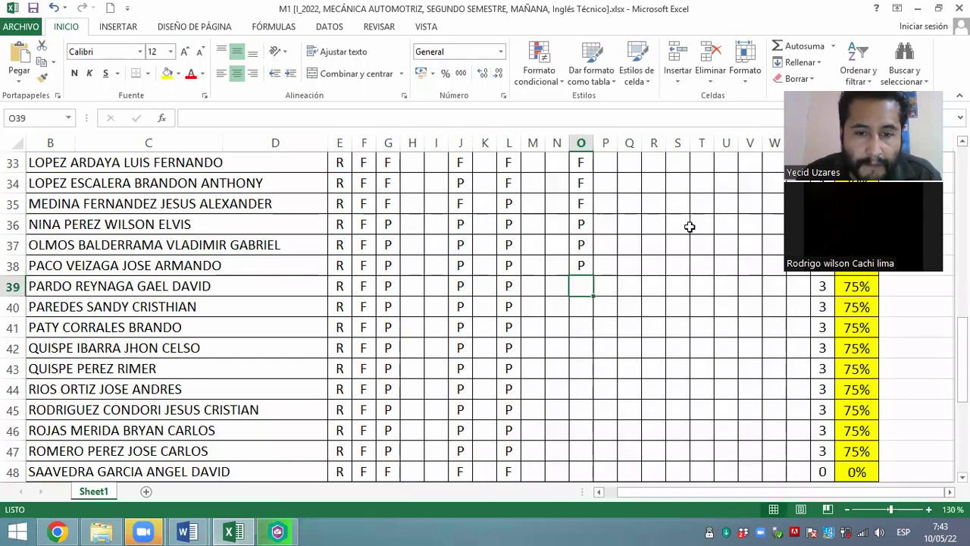
{"action": "type", "text": "P"}
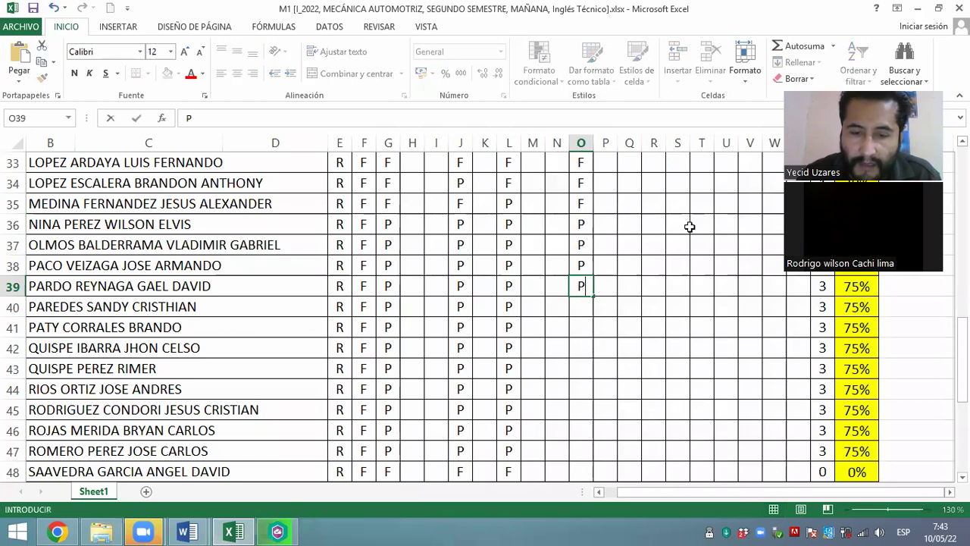
{"action": "key", "text": "Return"}
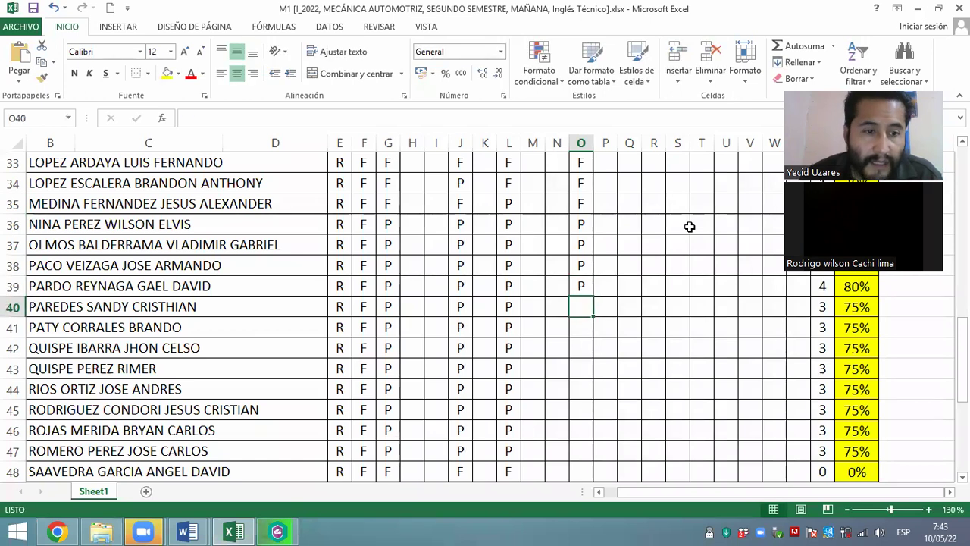
Enter P in cells O40 and O41 for the 10/V/22 attendance
{"action": "scroll", "coordinate": [680, 235], "scroll_direction": "down", "scroll_amount": 1}
{"action": "scroll", "coordinate": [680, 235], "scroll_direction": "down", "scroll_amount": 1}
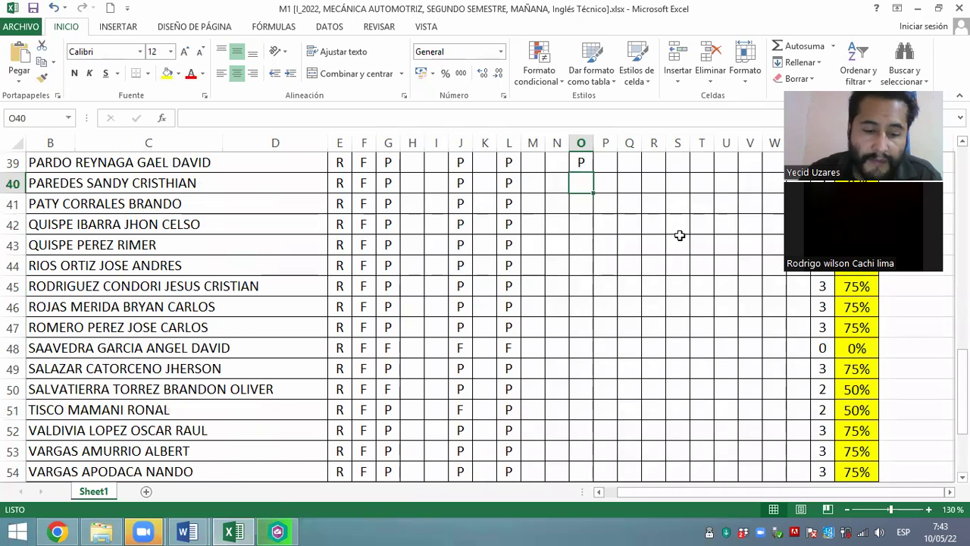
{"action": "type", "text": "P"}
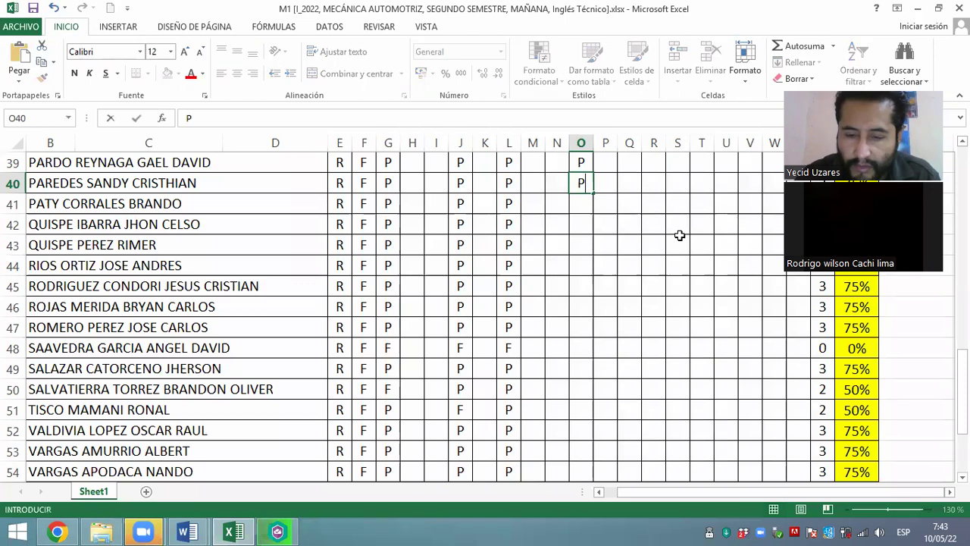
{"action": "key", "text": "Return"}
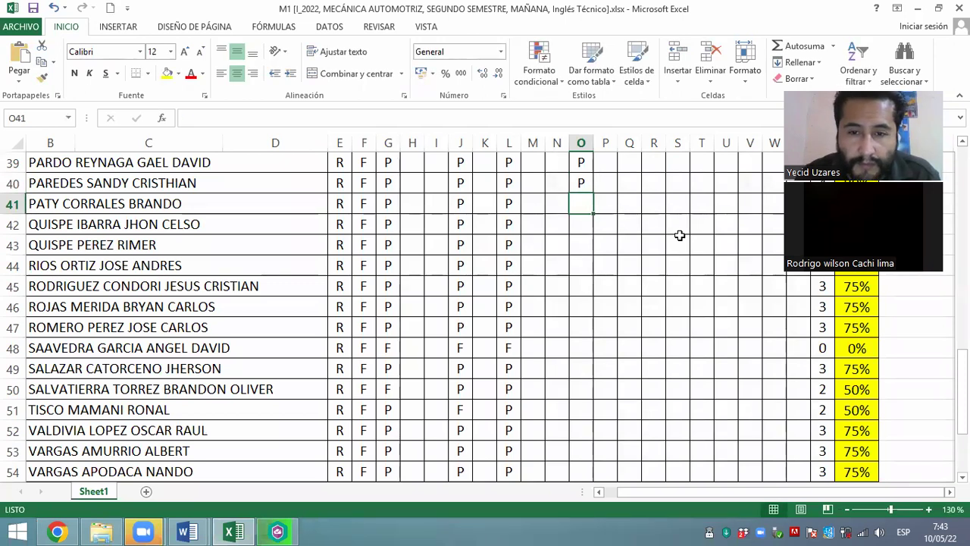
{"action": "type", "text": "P"}
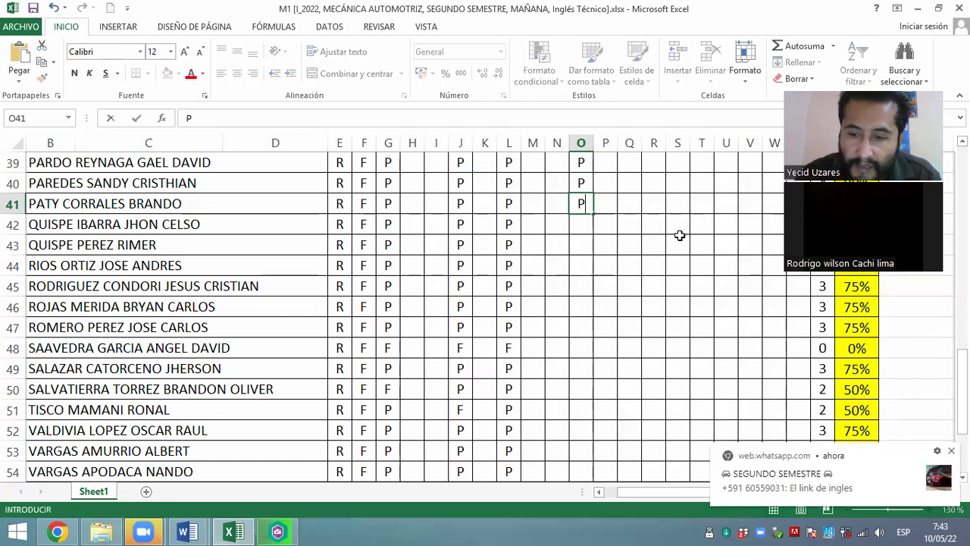
{"action": "key", "text": "Return"}
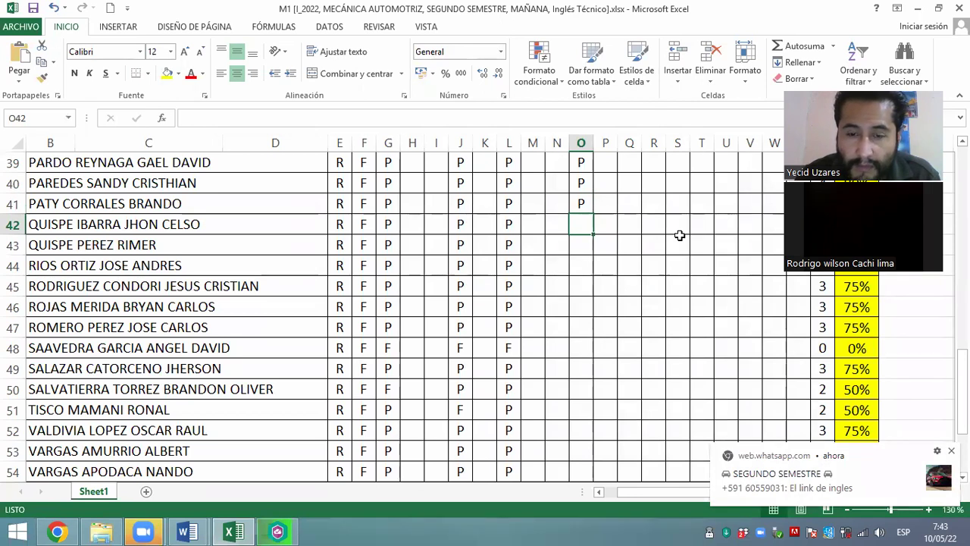
Open the newly notified SEGUNDO SEMESTRE group message in WhatsApp Web and review the chat's recent and earlier messages
{"action": "left_click", "coordinate": [825, 485]}
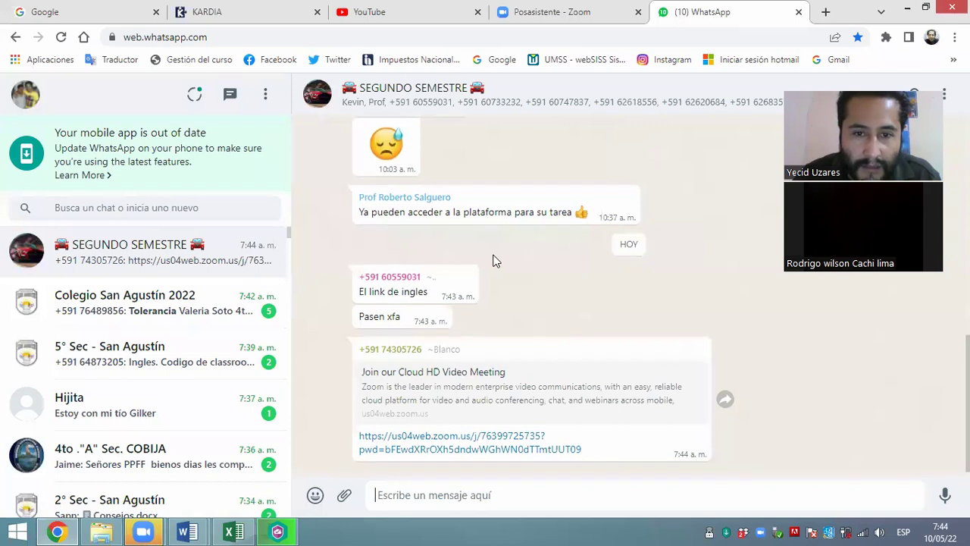
{"action": "scroll", "coordinate": [507, 249], "scroll_direction": "up", "scroll_amount": 6}
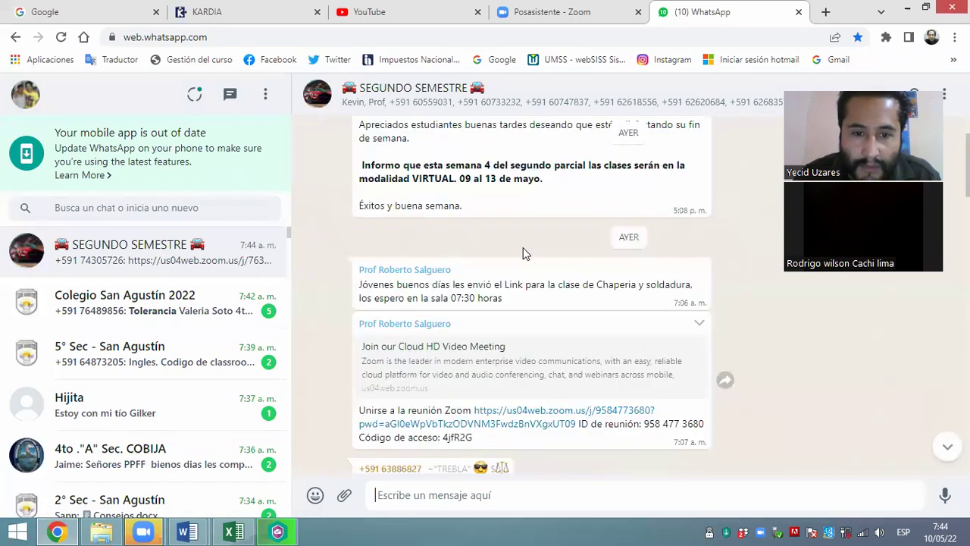
{"action": "scroll", "coordinate": [524, 250], "scroll_direction": "down", "scroll_amount": 3}
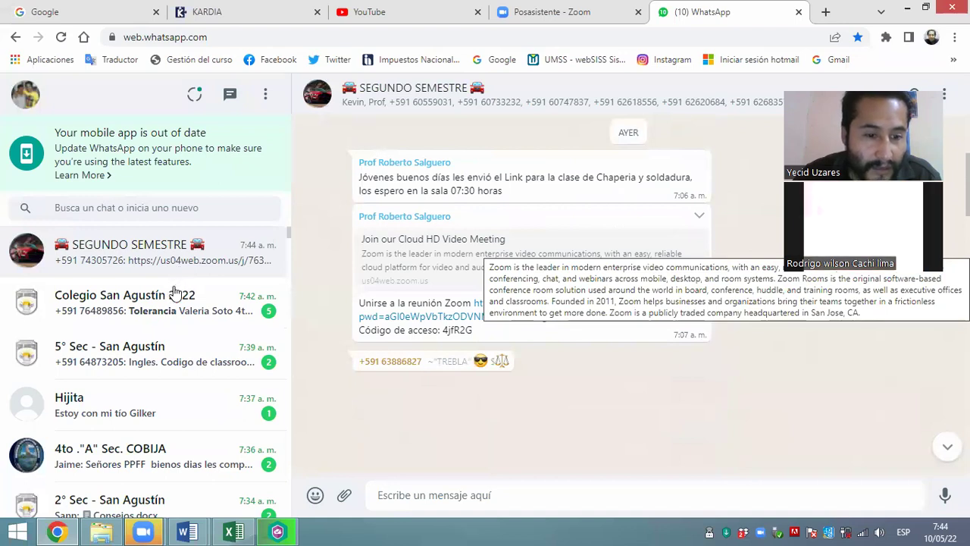
{"action": "scroll", "coordinate": [173, 293], "scroll_direction": "down", "scroll_amount": 2}
{"action": "scroll", "coordinate": [667, 281], "scroll_direction": "up", "scroll_amount": 10}
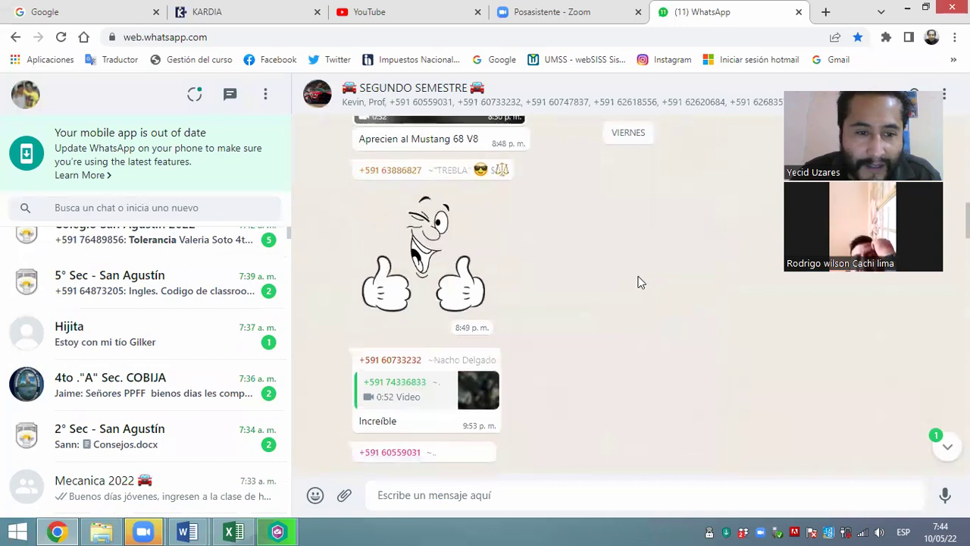
{"action": "scroll", "coordinate": [624, 279], "scroll_direction": "down", "scroll_amount": 15}
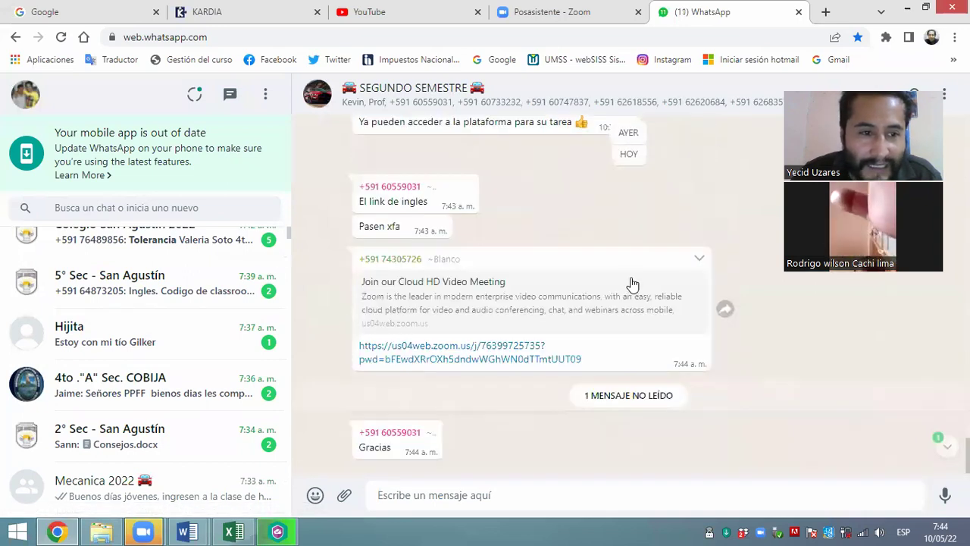
{"action": "scroll", "coordinate": [162, 255], "scroll_direction": "up", "scroll_amount": 1}
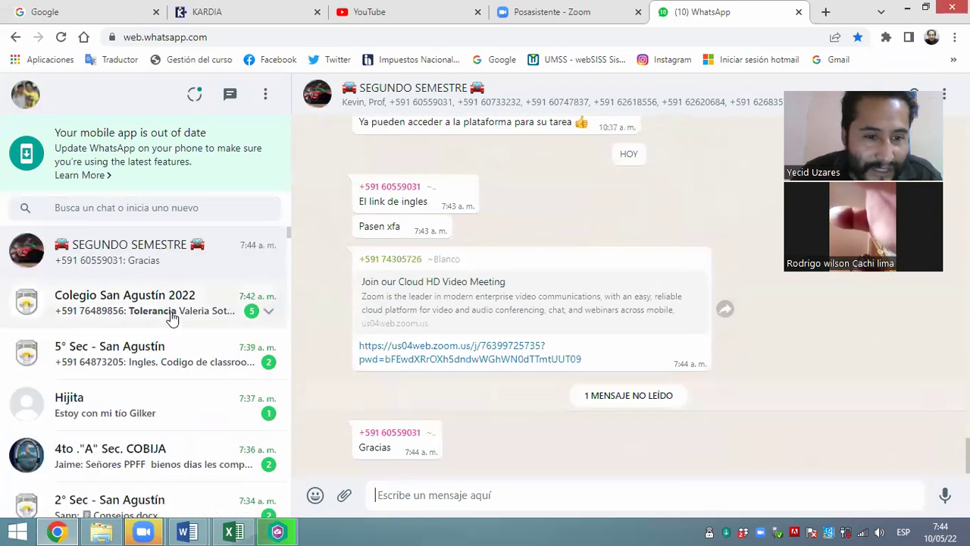
Read the unread messages in the Colegio San Agustín 2022 and 5° Sec - San Agustín groups and in the personal chat below them
{"action": "left_click", "coordinate": [173, 318]}
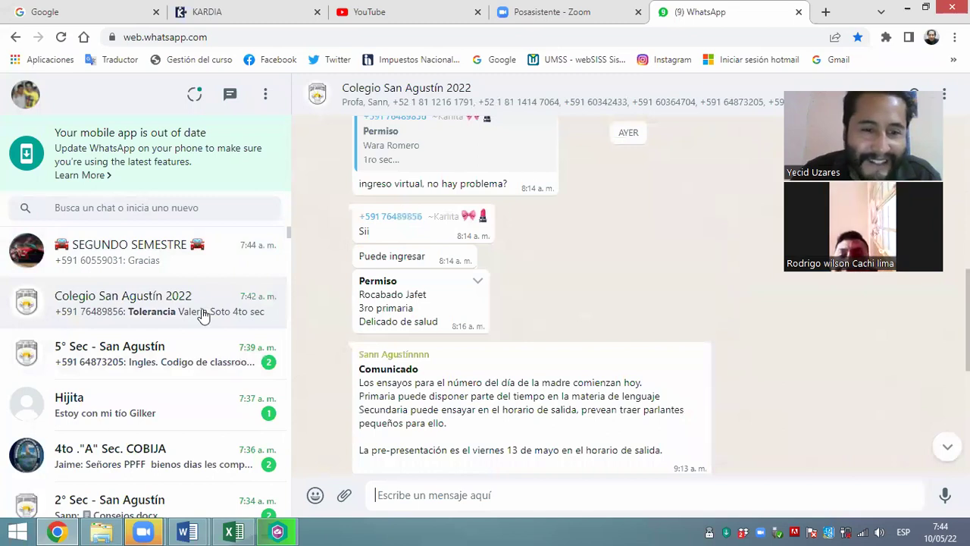
{"action": "left_click", "coordinate": [168, 358]}
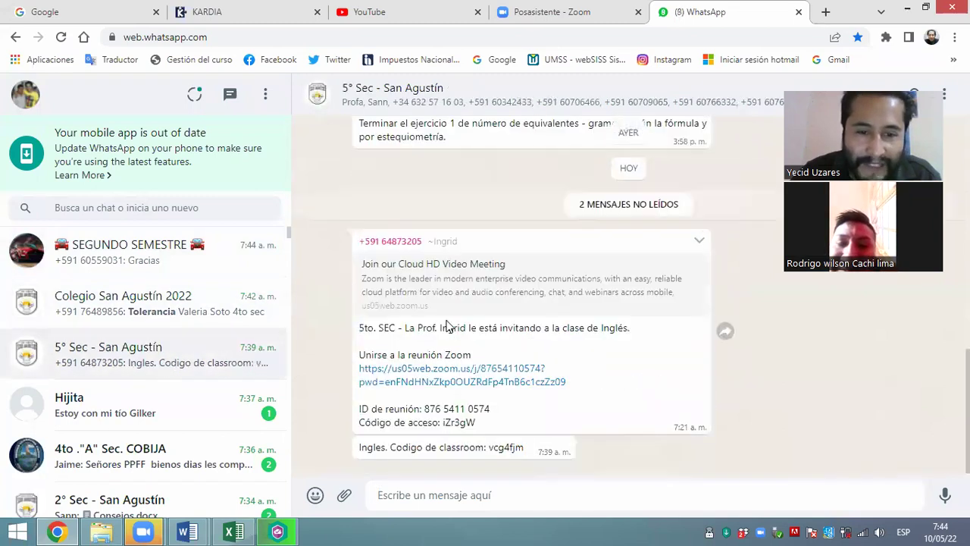
{"action": "left_click", "coordinate": [188, 398]}
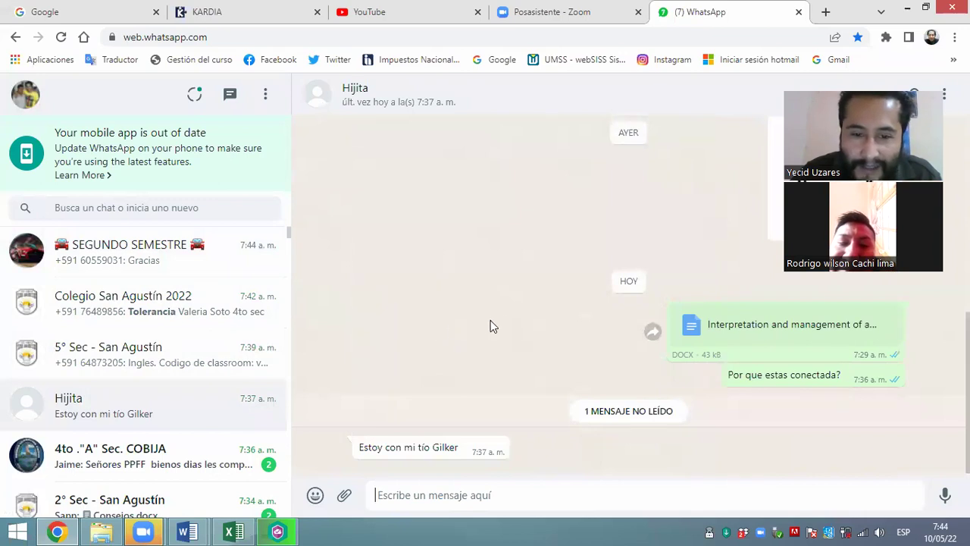
{"action": "scroll", "coordinate": [527, 305], "scroll_direction": "up", "scroll_amount": 3}
{"action": "scroll", "coordinate": [528, 301], "scroll_direction": "down", "scroll_amount": 3}
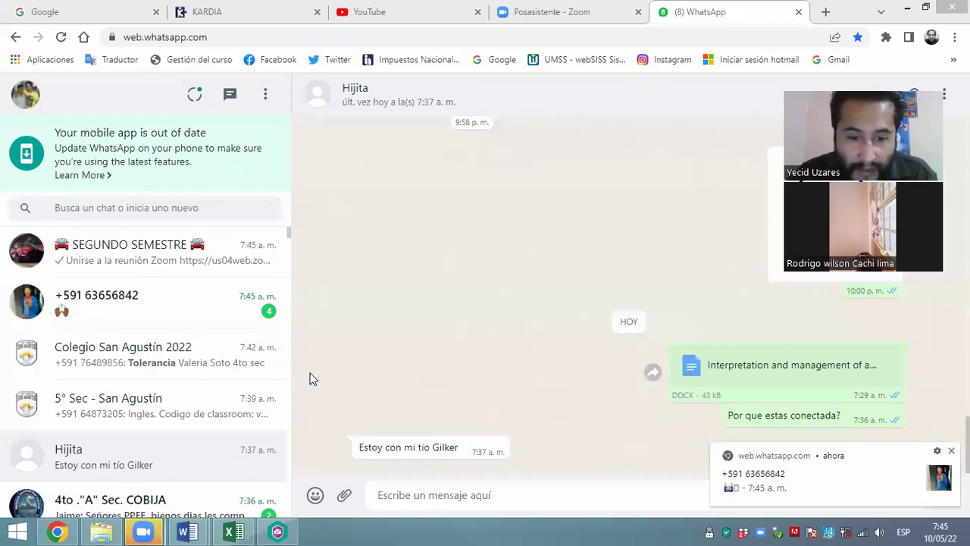
Reopen the SEGUNDO SEMESTRE group chat and check the Zoom meeting invitations sent there
{"action": "left_click", "coordinate": [158, 257]}
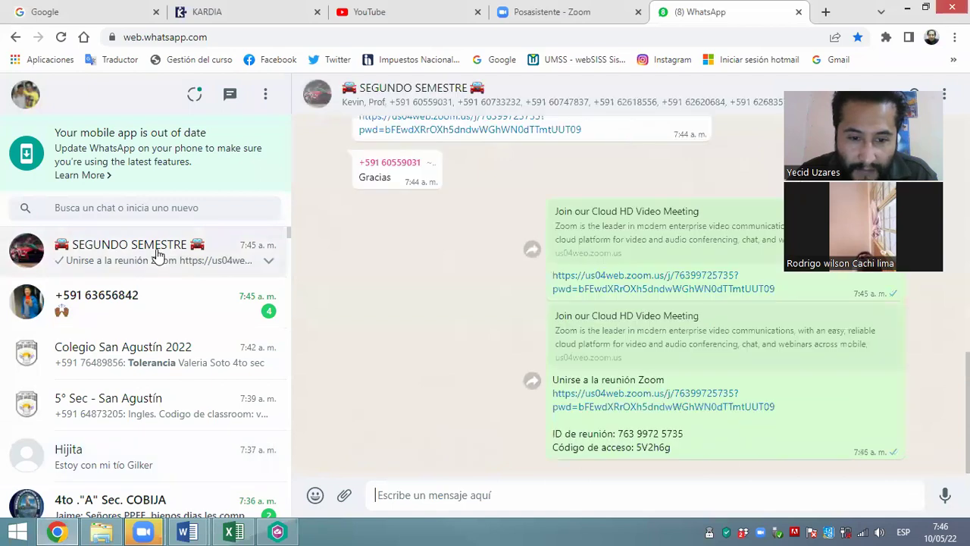
{"action": "scroll", "coordinate": [576, 338], "scroll_direction": "up", "scroll_amount": 2}
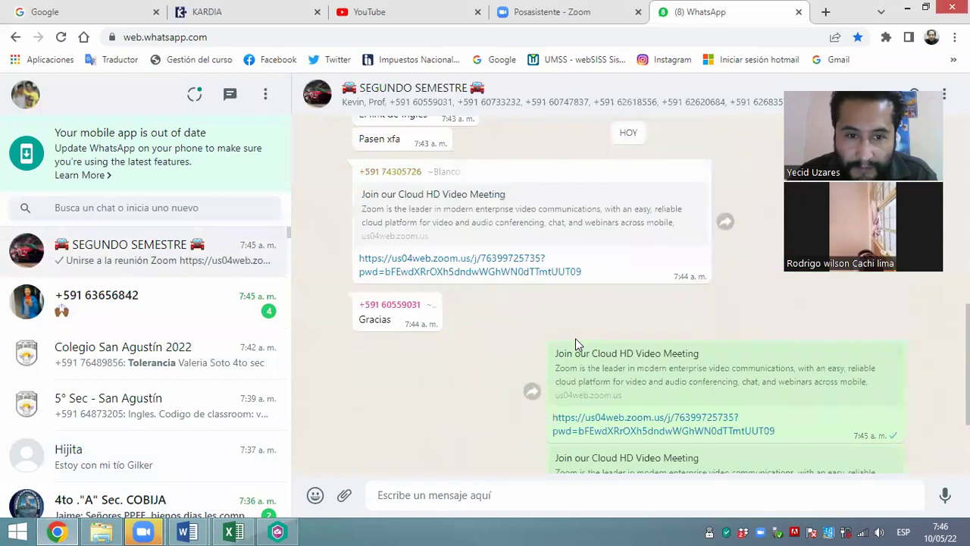
{"action": "scroll", "coordinate": [536, 350], "scroll_direction": "down", "scroll_amount": 3}
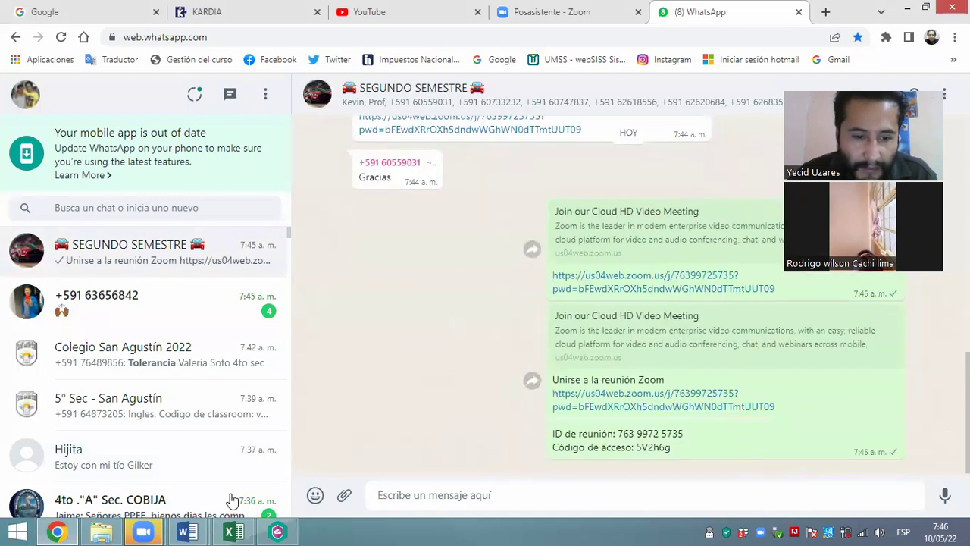
Switch back to the Excel attendance sheet and record the 10/V/22 attendance for rows 42 to 44 in column O as F, P and P
{"action": "left_click", "coordinate": [231, 530]}
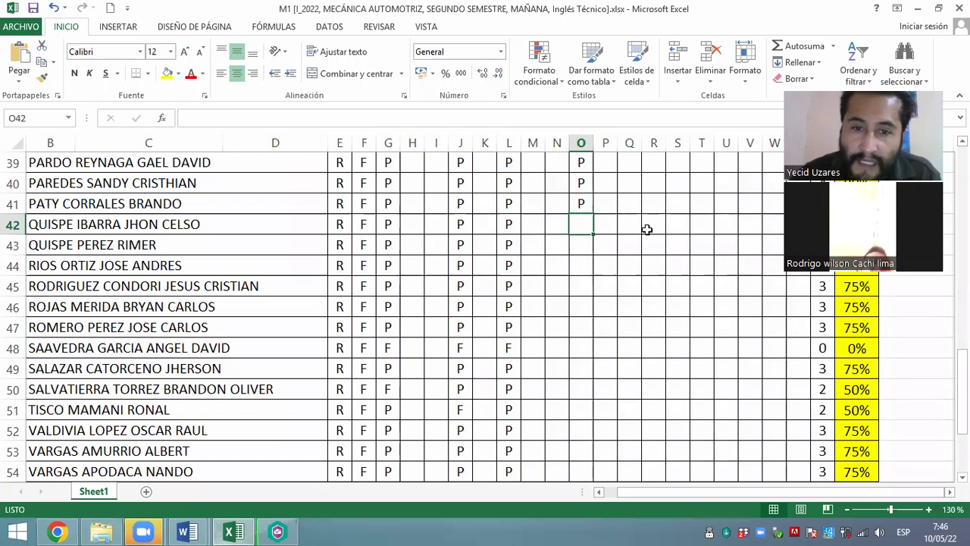
{"action": "type", "text": "F"}
{"action": "key", "text": "Return"}
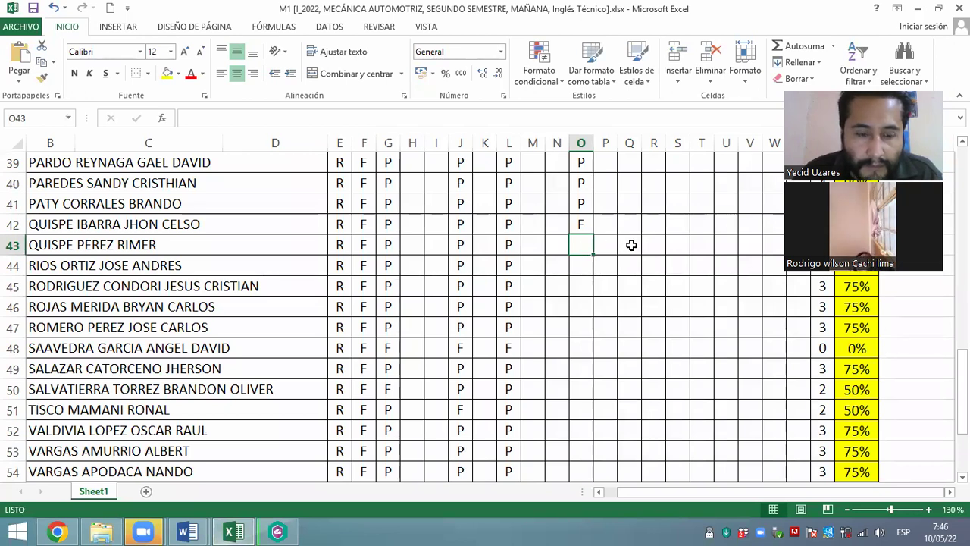
{"action": "type", "text": "P"}
{"action": "key", "text": "Return"}
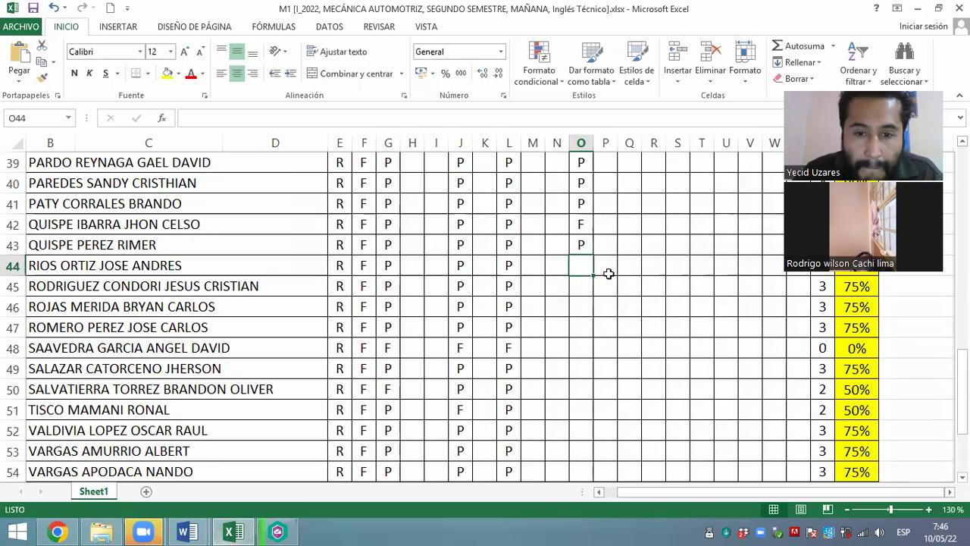
{"action": "type", "text": "P"}
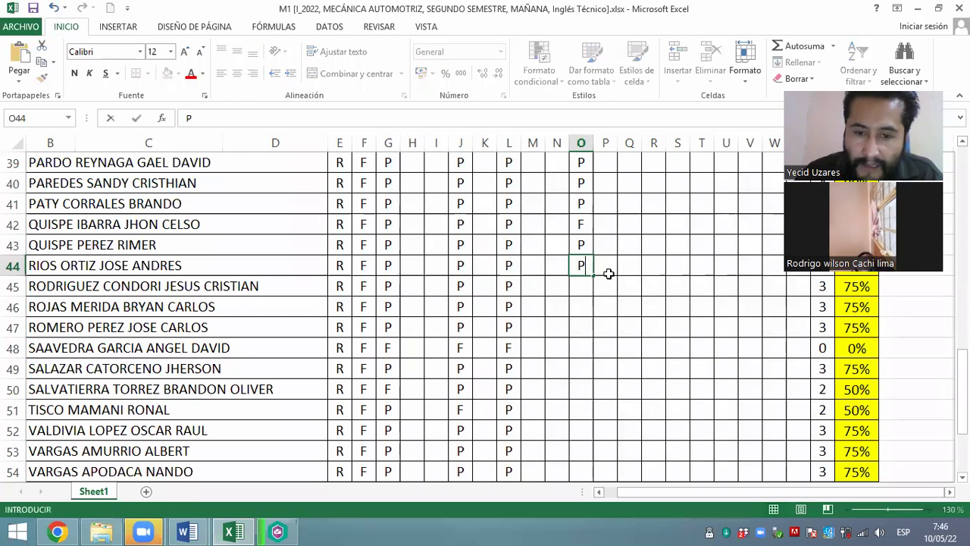
{"action": "key", "text": "Return"}
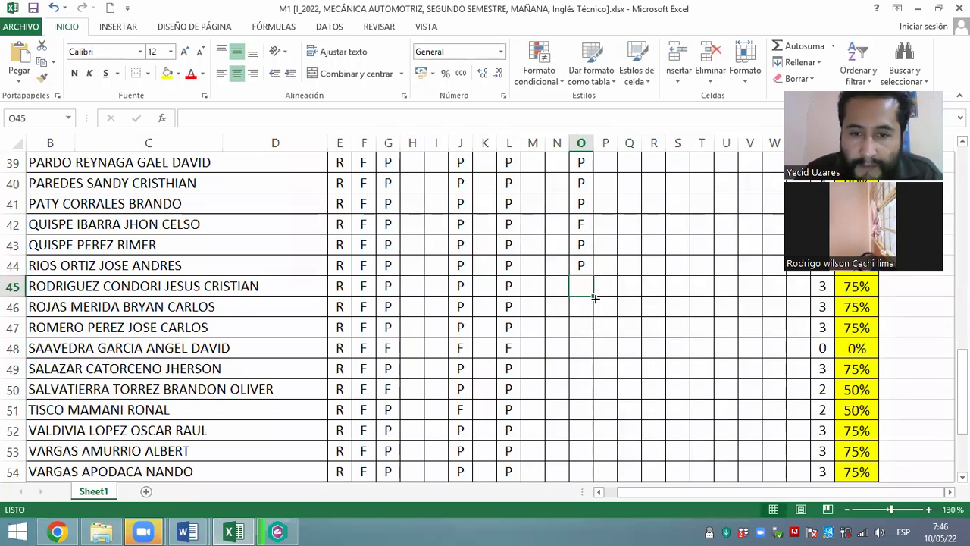
Record the 10/V/22 attendance for rows 45 to 47 in column O as P for all three students
{"action": "type", "text": "P"}
{"action": "key", "text": "Return"}
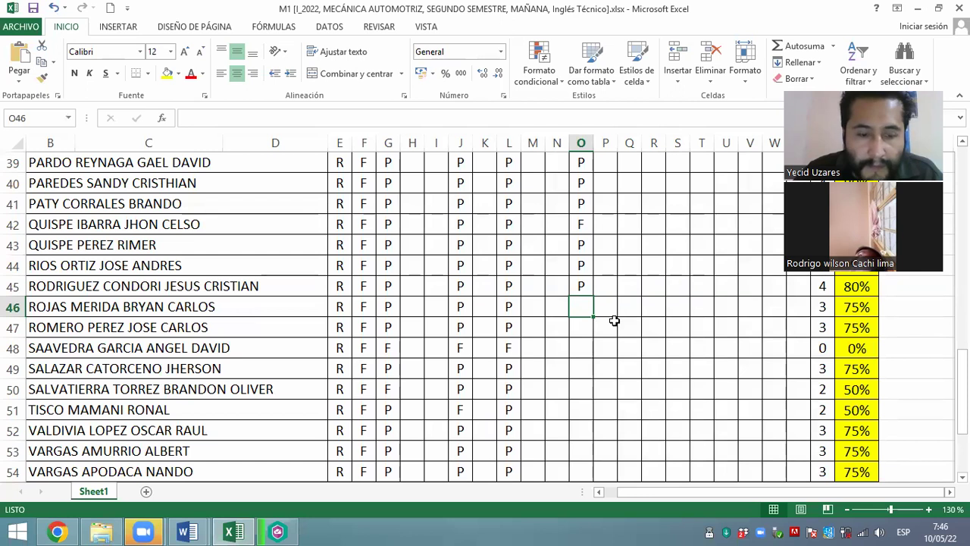
{"action": "type", "text": "P"}
{"action": "key", "text": "Return"}
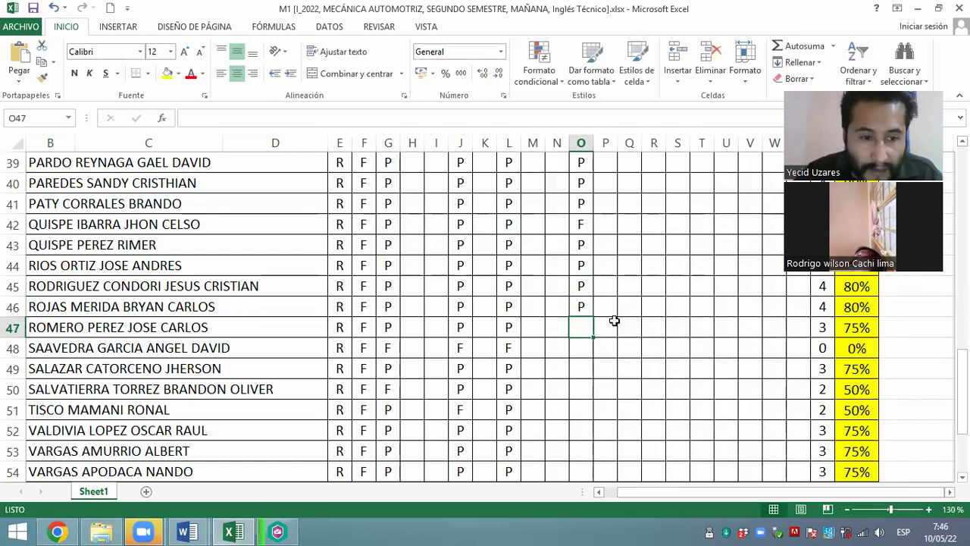
{"action": "scroll", "coordinate": [607, 323], "scroll_direction": "down", "scroll_amount": 2}
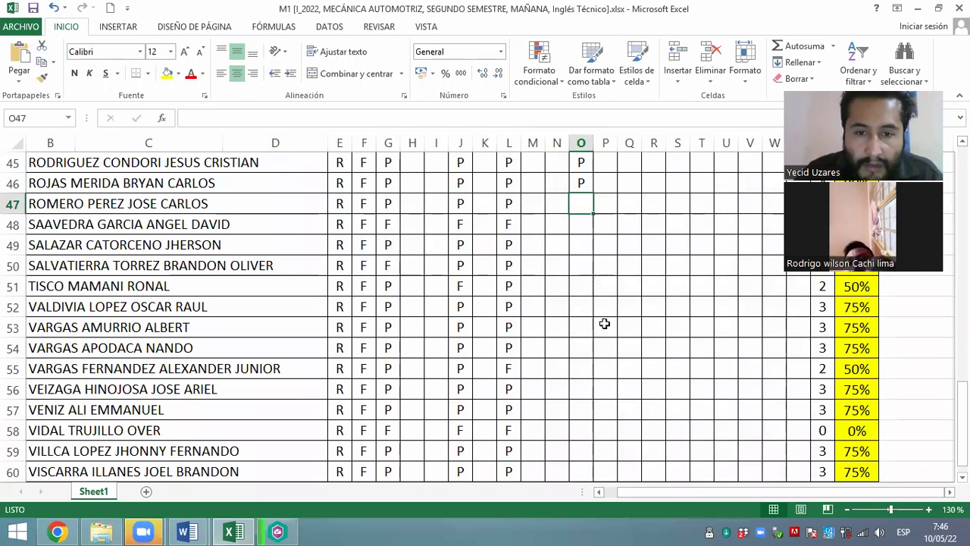
{"action": "type", "text": "P"}
{"action": "key", "text": "Return"}
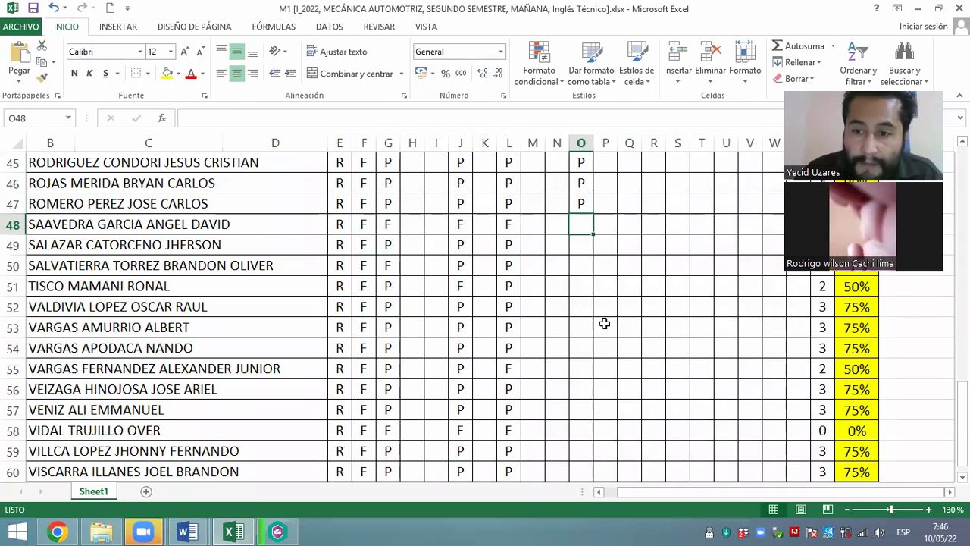
Record the 10/V/22 attendance for rows 48 to 50 in column O as F, P and P
{"action": "type", "text": "F"}
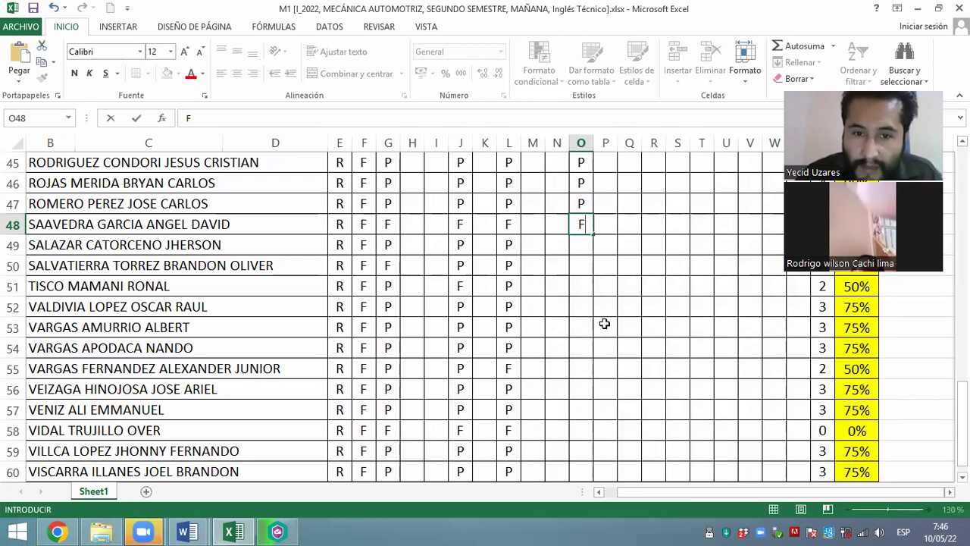
{"action": "key", "text": "Return"}
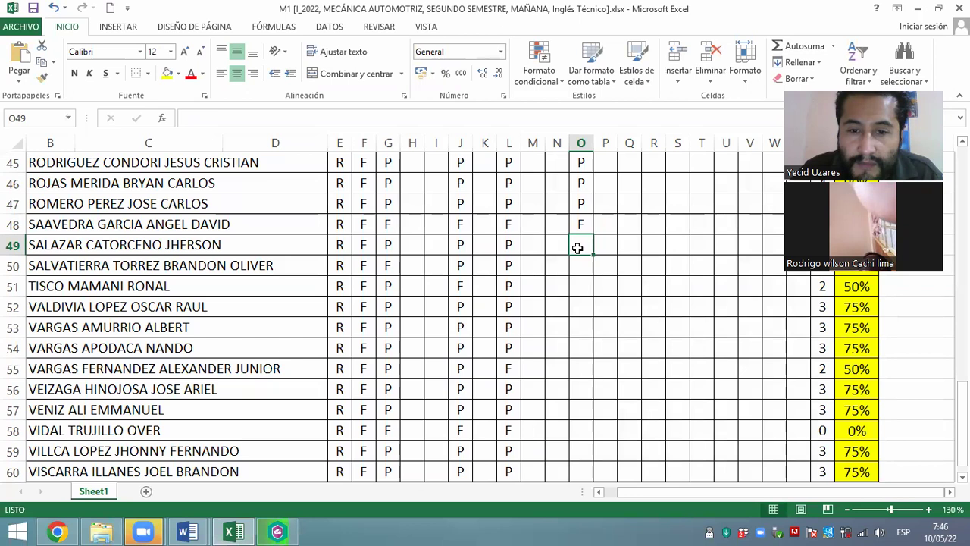
{"action": "type", "text": "P"}
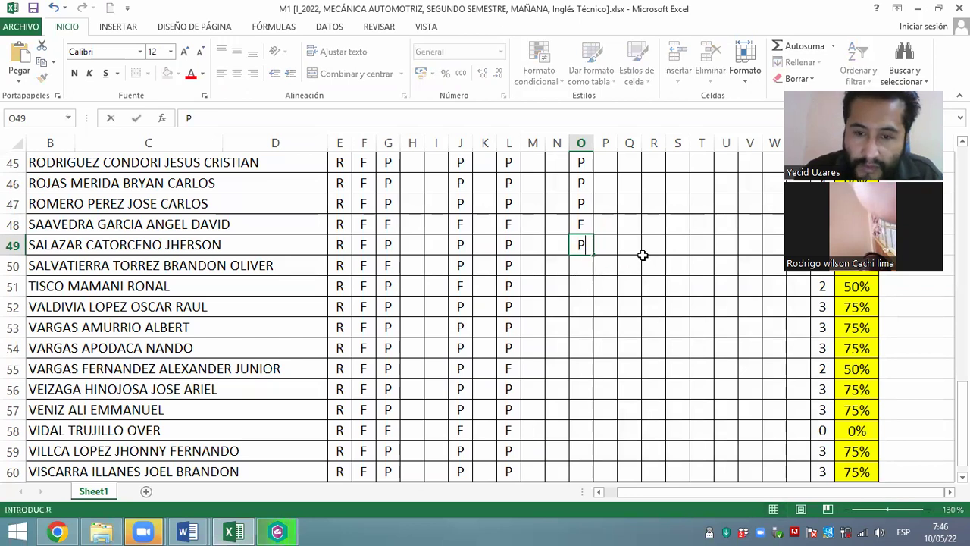
{"action": "key", "text": "Return"}
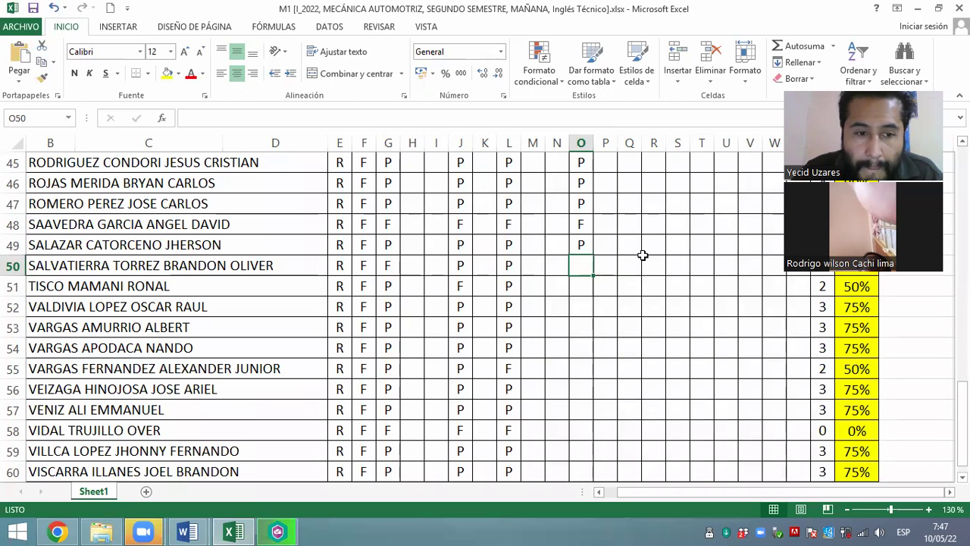
{"action": "type", "text": "P"}
{"action": "key", "text": "Return"}
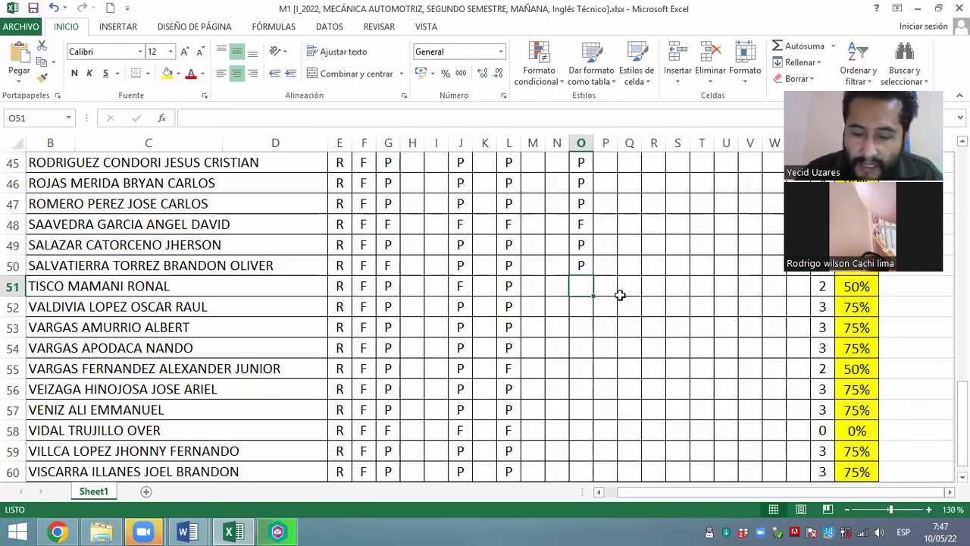
Mark the students in rows 51 to 53 as P in column O for the 10/V/22 class
{"action": "type", "text": "P"}
{"action": "key", "text": "Return"}
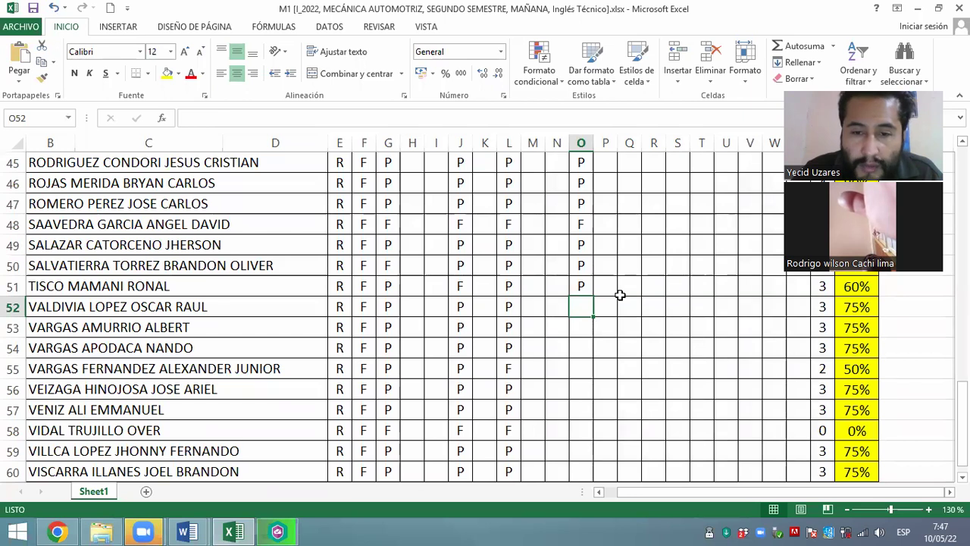
{"action": "type", "text": "P"}
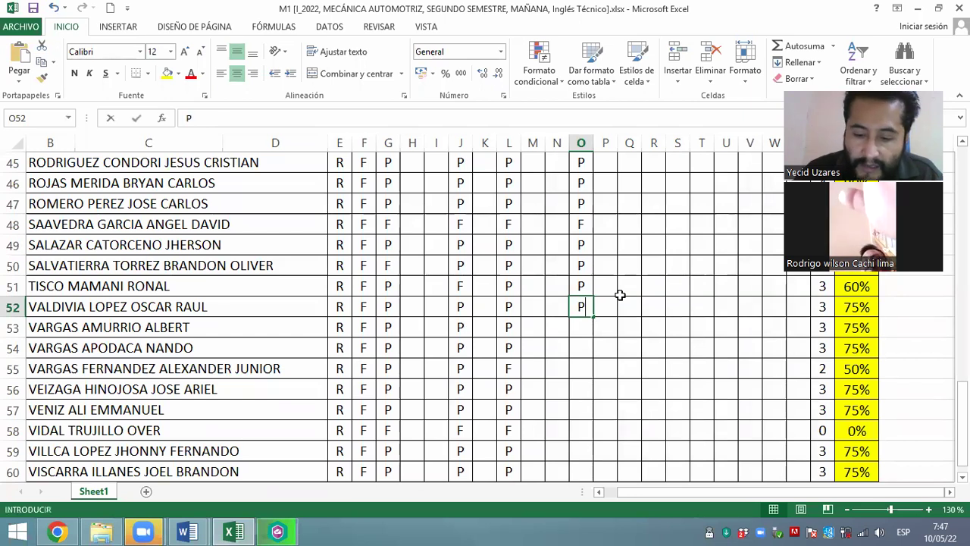
{"action": "key", "text": "Return"}
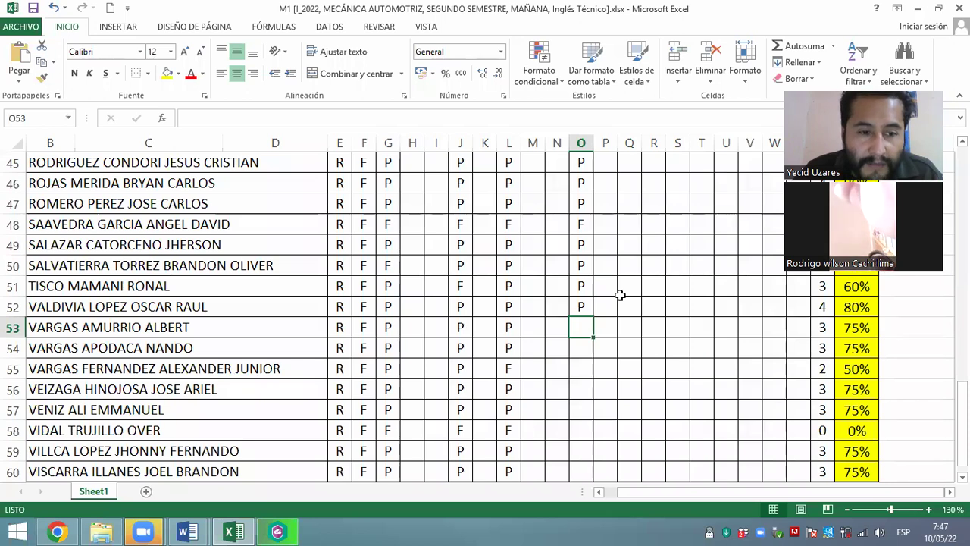
{"action": "scroll", "coordinate": [621, 295], "scroll_direction": "down", "scroll_amount": 2}
{"action": "type", "text": "P"}
{"action": "key", "text": "Return"}
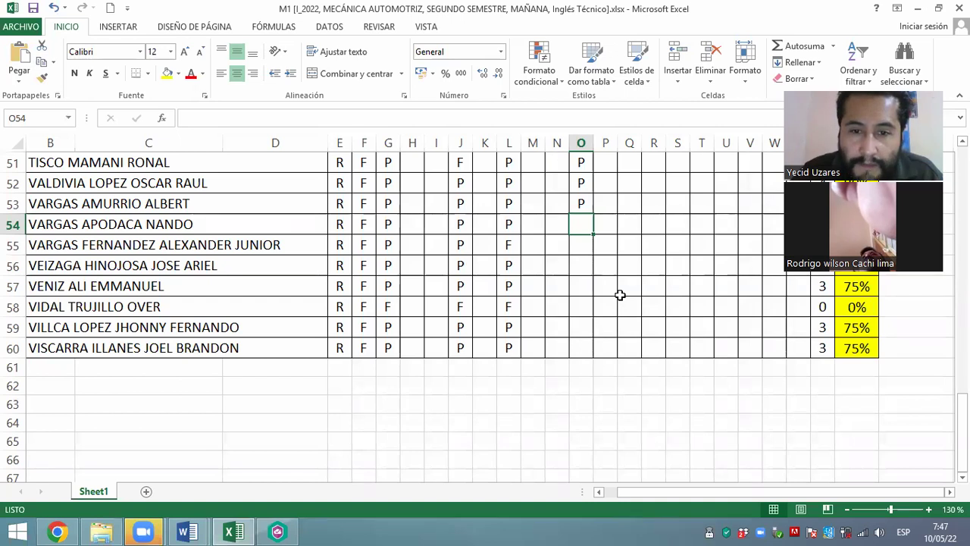
Record the 10/V/22 attendance for rows 54 to 56 in column O as P, P and F
{"action": "type", "text": "P"}
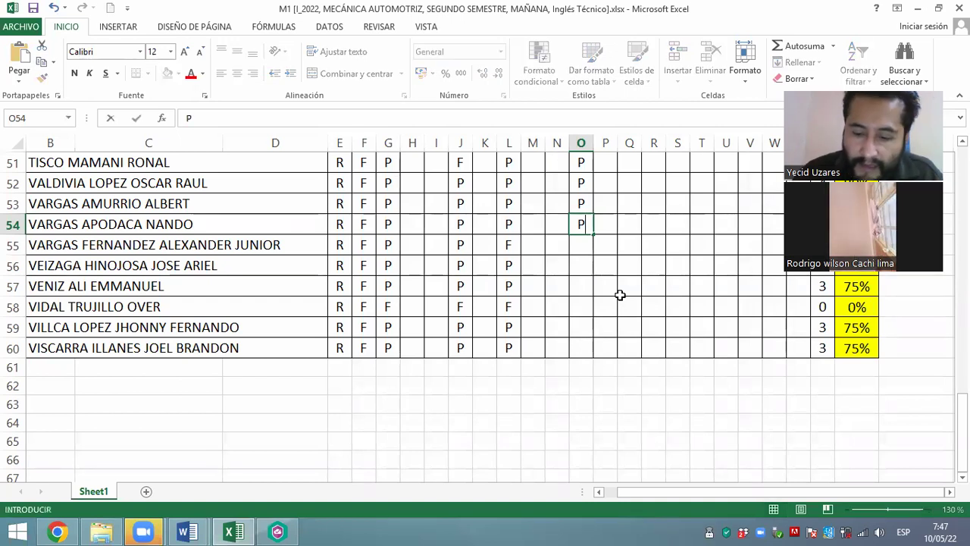
{"action": "key", "text": "Return"}
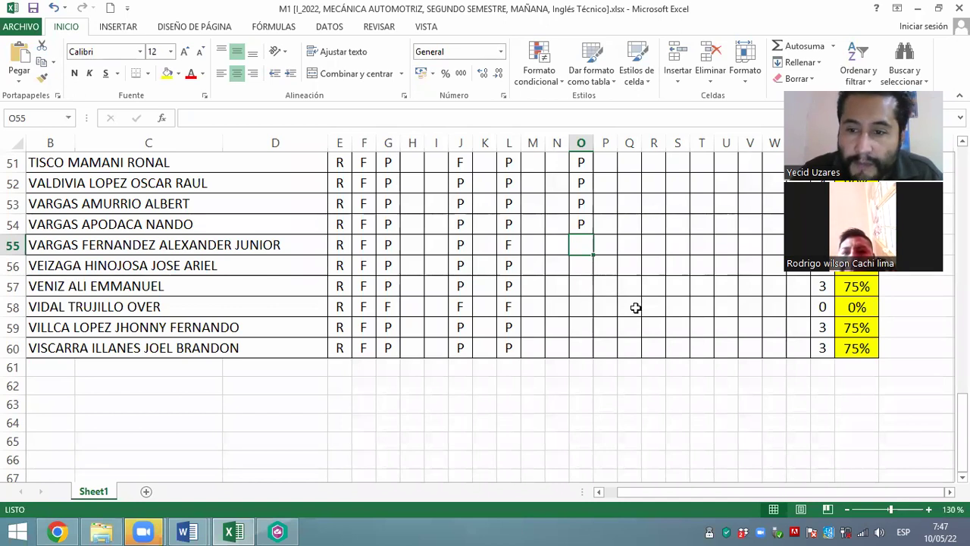
{"action": "type", "text": "P"}
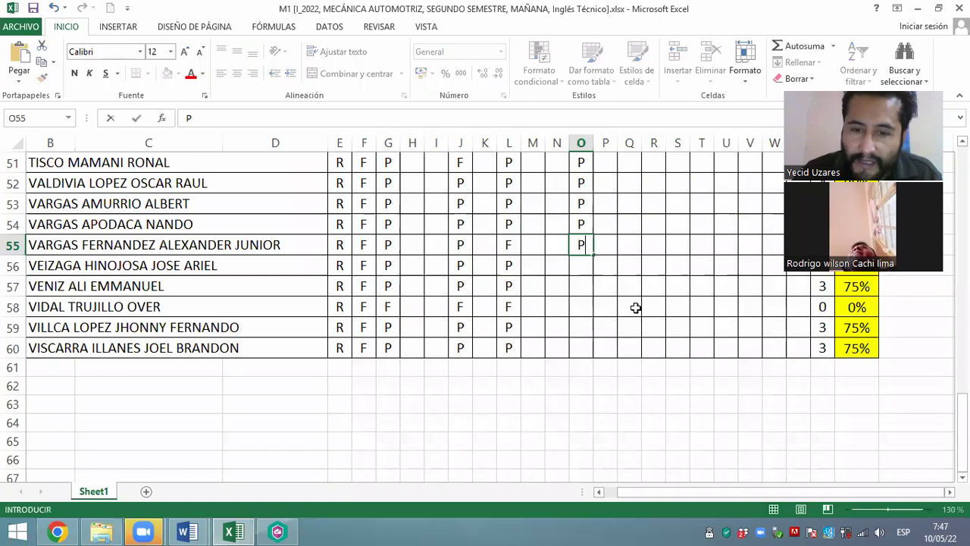
{"action": "key", "text": "Return"}
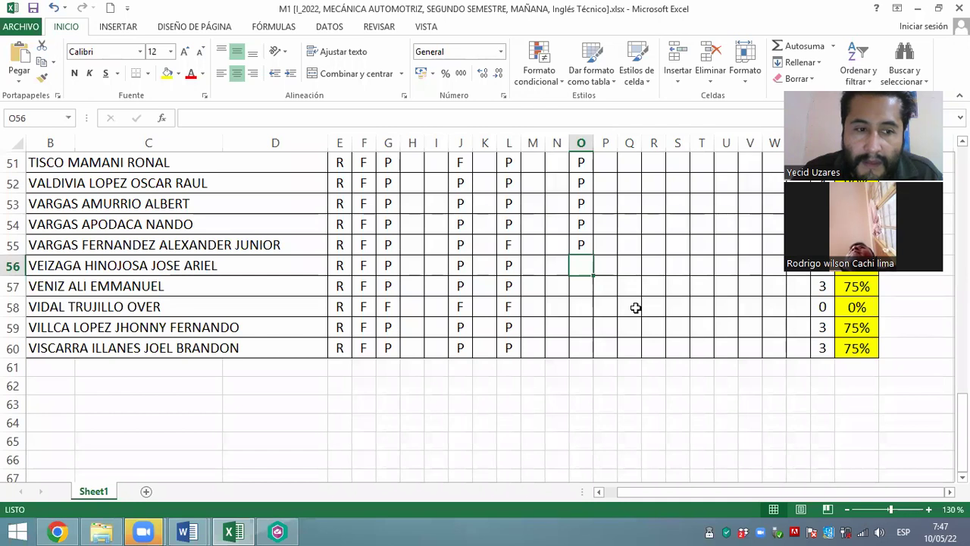
{"action": "type", "text": "F"}
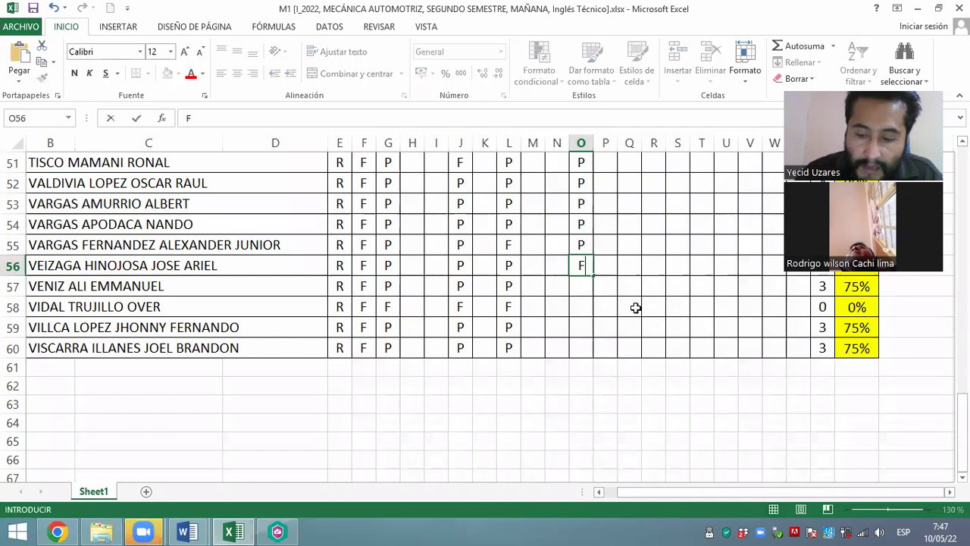
{"action": "key", "text": "Return"}
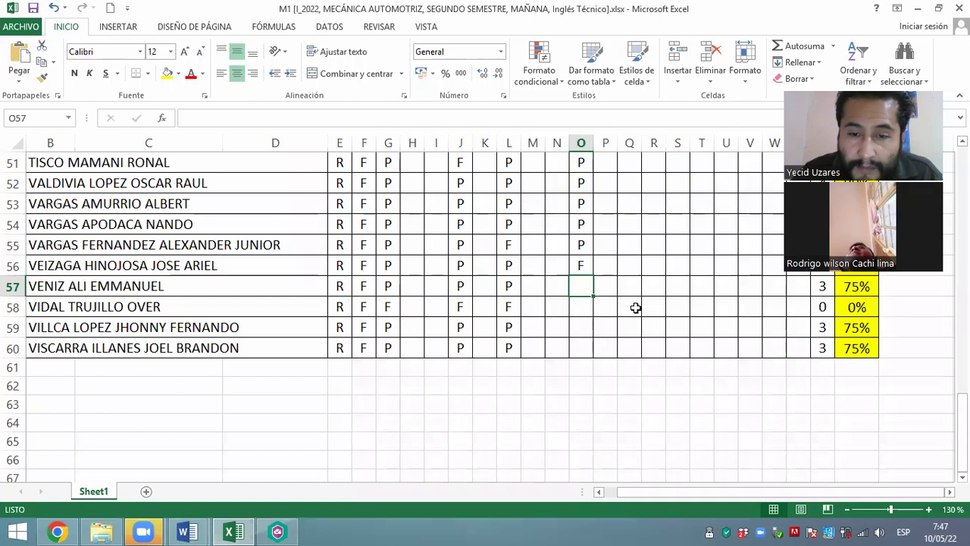
Complete the 10/V/22 attendance for the last rows, 57 to 60, in column O as P, F, P and P
{"action": "type", "text": "P"}
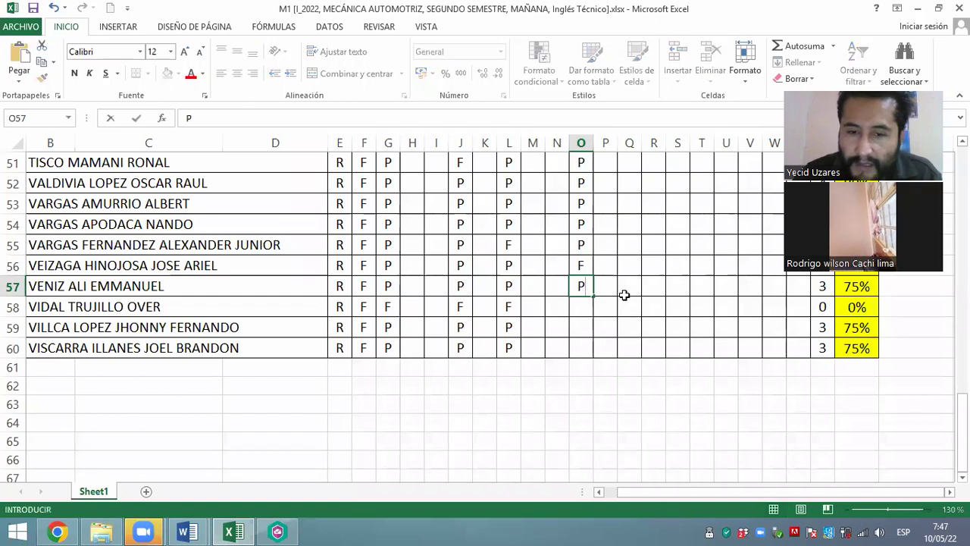
{"action": "key", "text": "Return"}
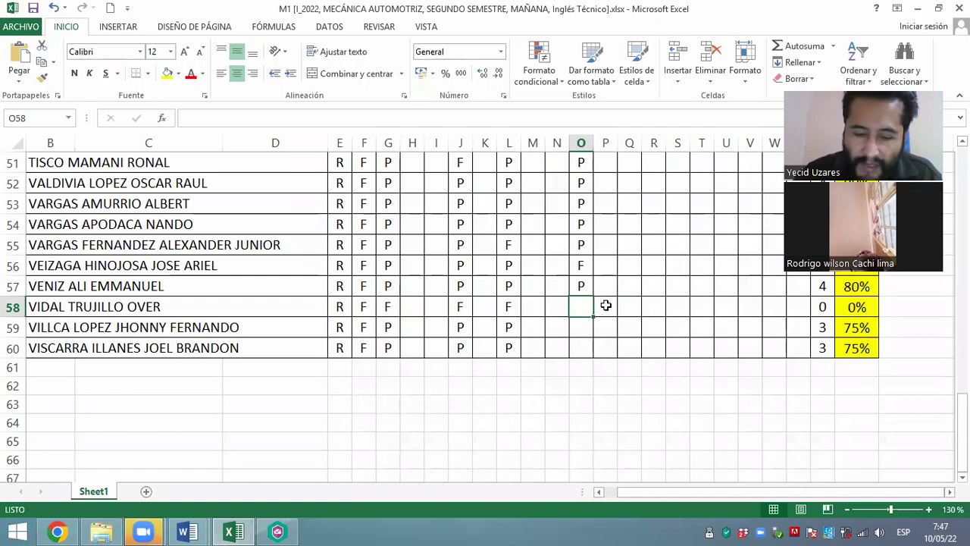
{"action": "type", "text": "F"}
{"action": "key", "text": "Return"}
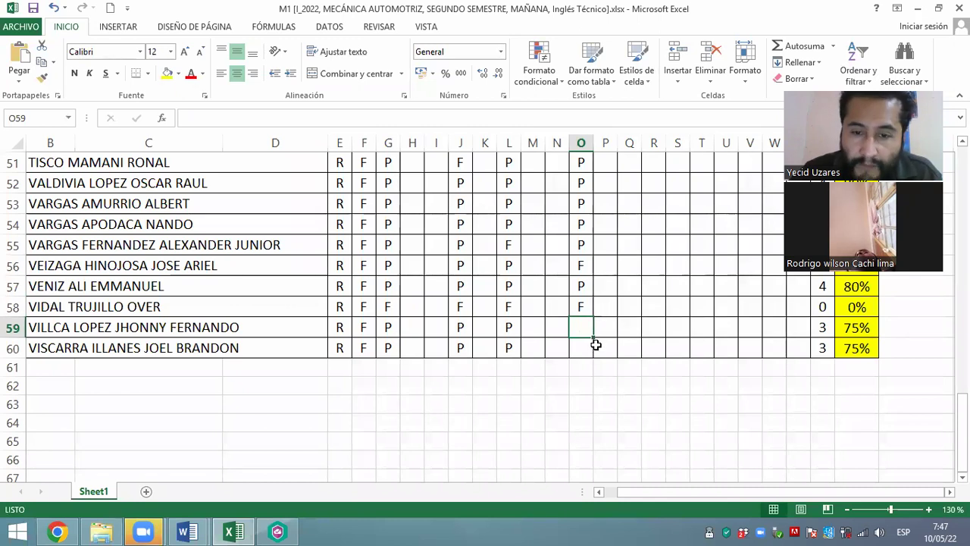
{"action": "type", "text": "P"}
{"action": "key", "text": "Return"}
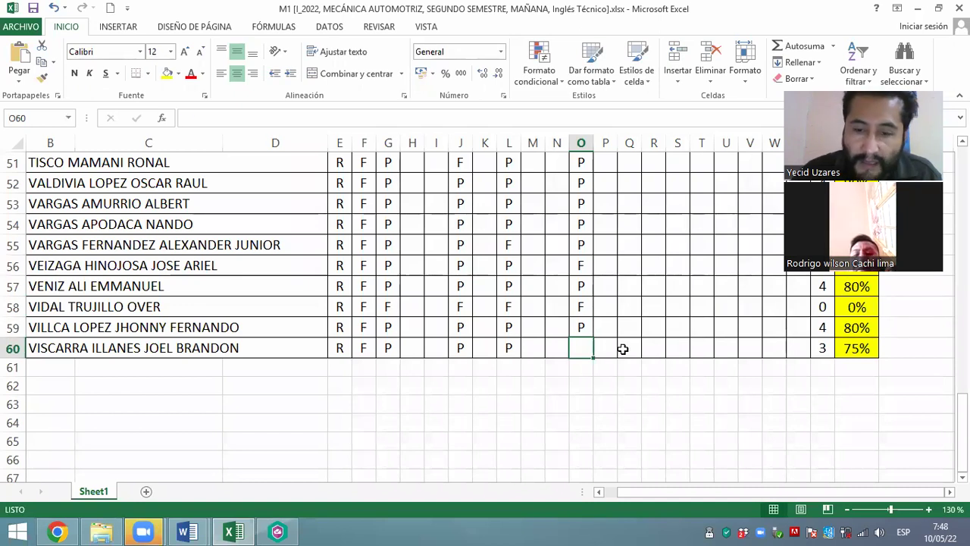
{"action": "type", "text": "P"}
{"action": "left_click", "coordinate": [700, 329]}
Return to the start of the student list and correct the 10/V/22 attendance in cell O16 to P
{"action": "scroll", "coordinate": [672, 321], "scroll_direction": "up", "scroll_amount": 5}
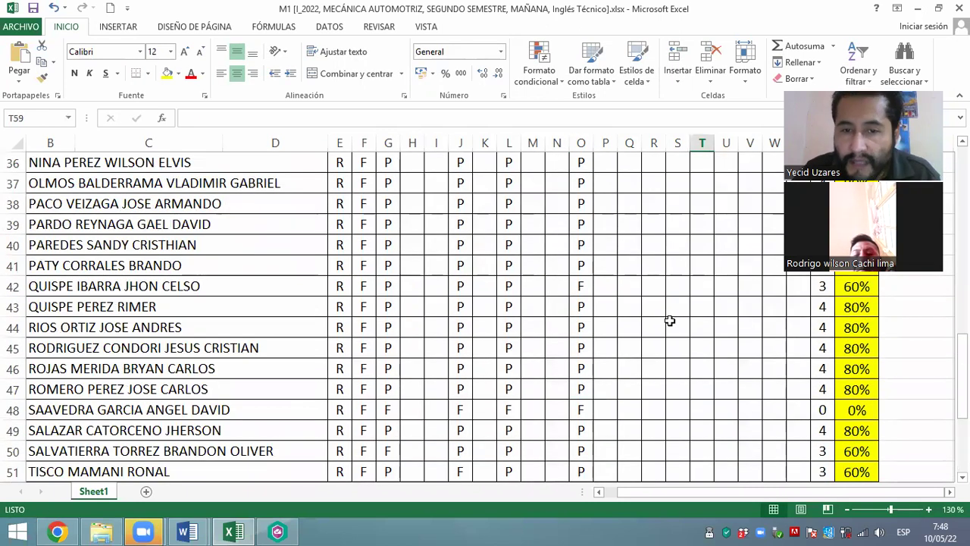
{"action": "scroll", "coordinate": [659, 303], "scroll_direction": "up", "scroll_amount": 7}
{"action": "scroll", "coordinate": [659, 302], "scroll_direction": "up", "scroll_amount": 3}
{"action": "scroll", "coordinate": [660, 300], "scroll_direction": "down", "scroll_amount": 2}
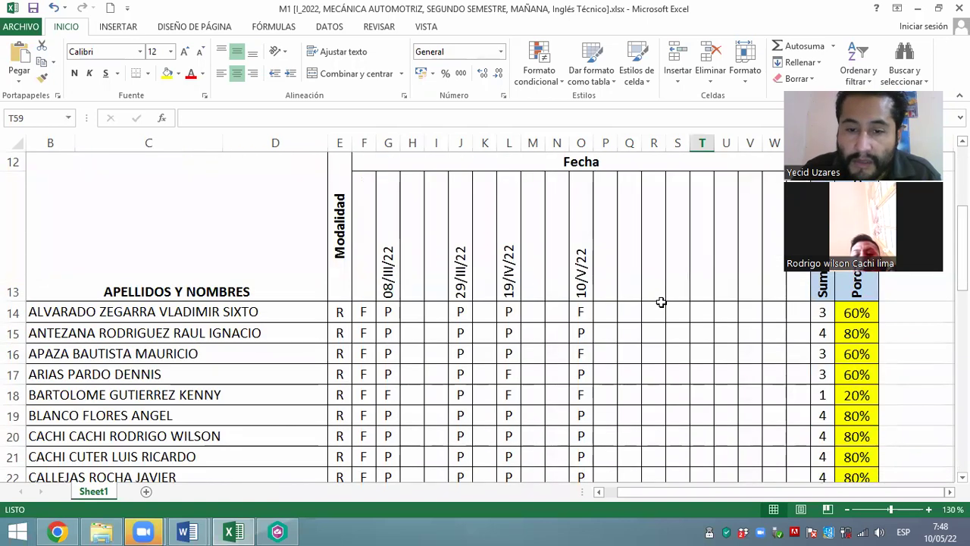
{"action": "scroll", "coordinate": [661, 302], "scroll_direction": "down", "scroll_amount": 3}
{"action": "scroll", "coordinate": [660, 301], "scroll_direction": "up", "scroll_amount": 3}
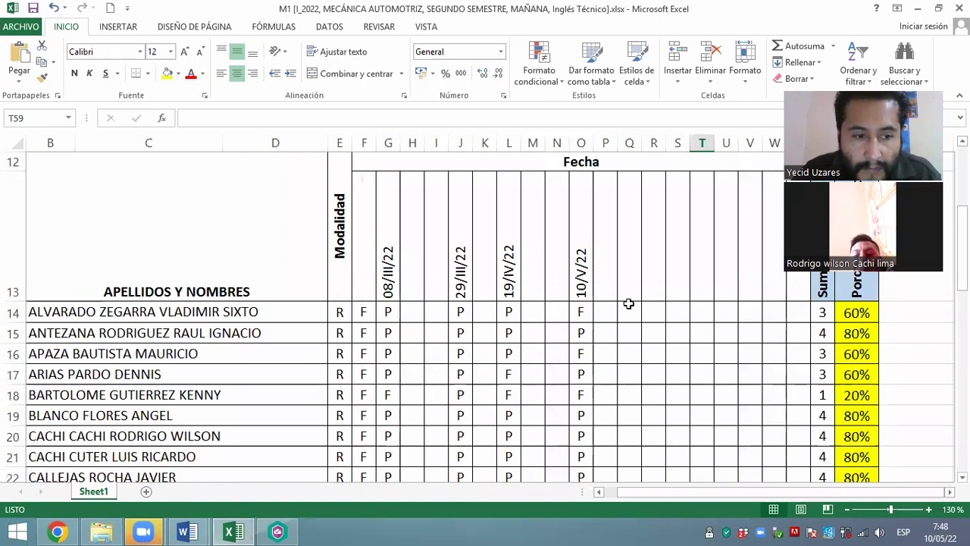
{"action": "left_click", "coordinate": [580, 356]}
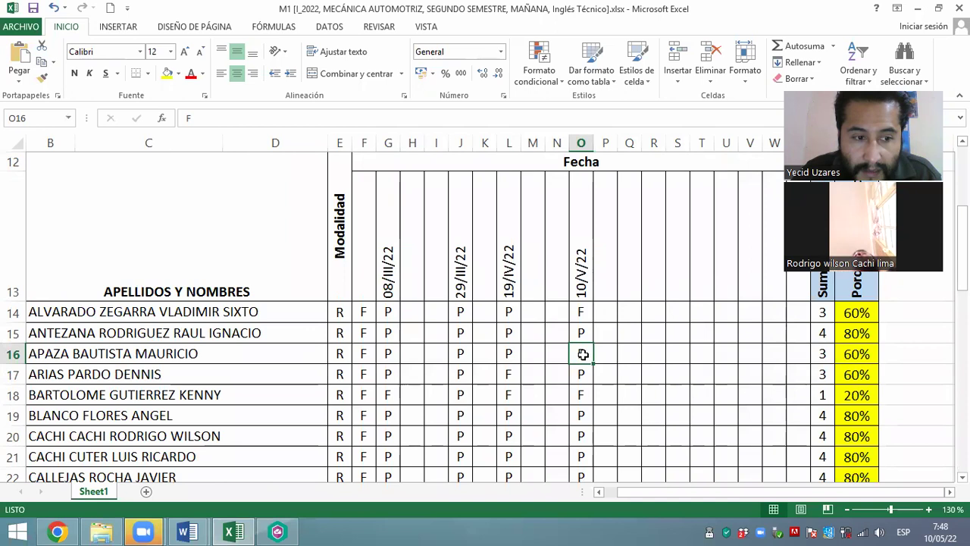
{"action": "type", "text": "P"}
{"action": "key", "text": "Return"}
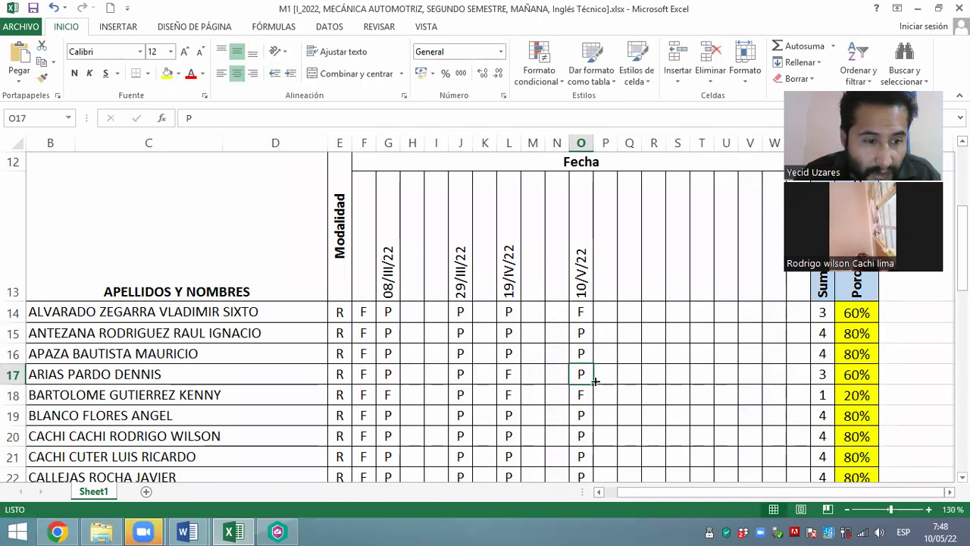
Correct the 10/V/22 attendance of the first student in the list, cell O14, to P
{"action": "scroll", "coordinate": [595, 382], "scroll_direction": "down", "scroll_amount": 1}
{"action": "scroll", "coordinate": [594, 381], "scroll_direction": "up", "scroll_amount": 2}
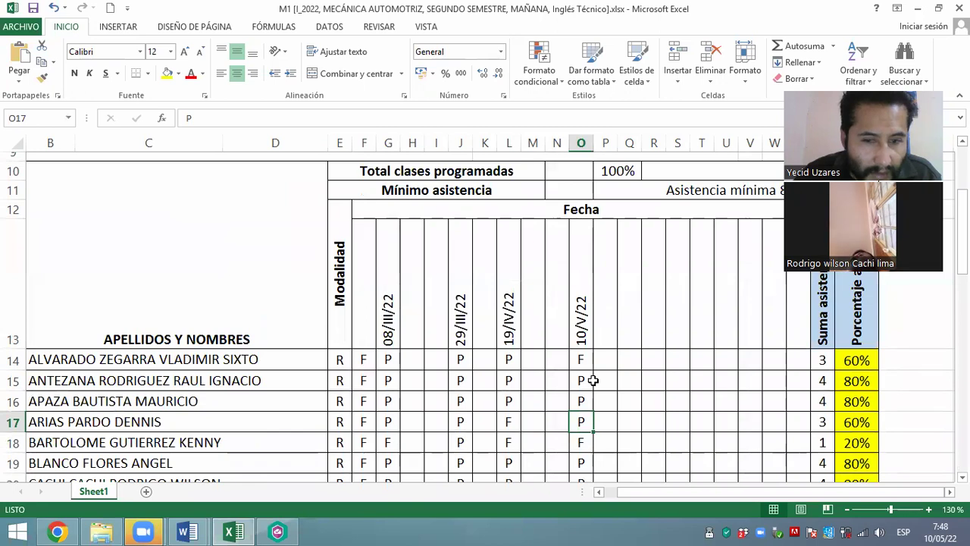
{"action": "left_click", "coordinate": [578, 364]}
{"action": "type", "text": "P"}
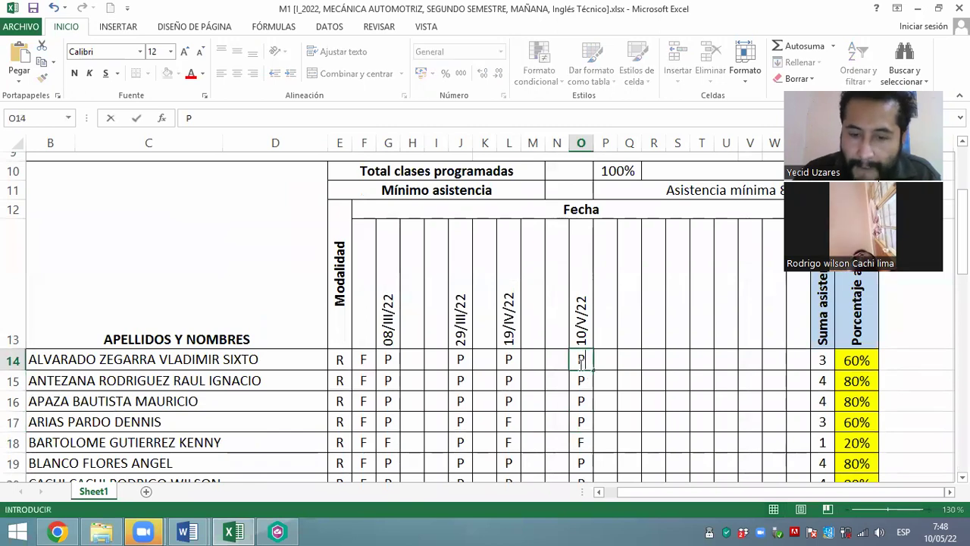
{"action": "key", "text": "Return"}
{"action": "left_click", "coordinate": [639, 375]}
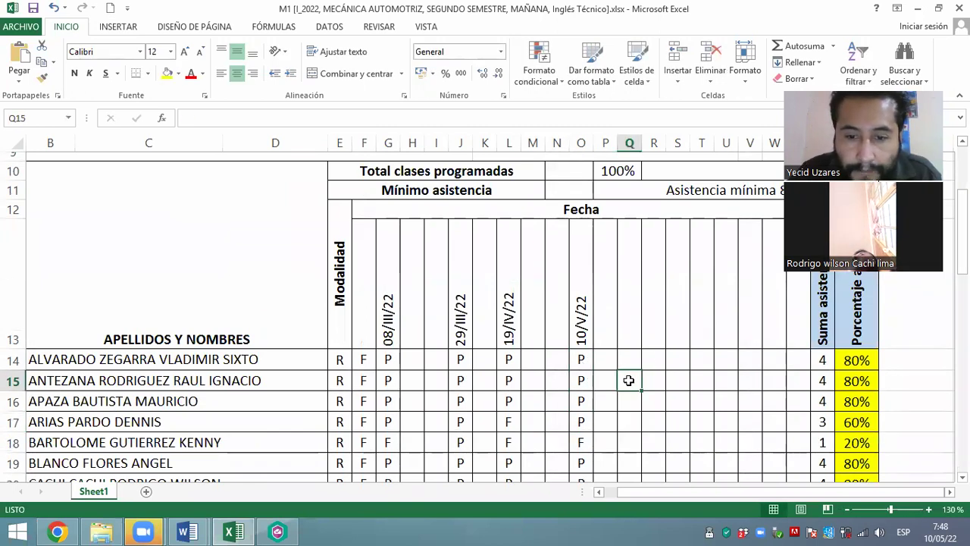
Correct the 10/V/22 attendance of the student in row 31, cell O31, to P
{"action": "scroll", "coordinate": [628, 380], "scroll_direction": "down", "scroll_amount": 2}
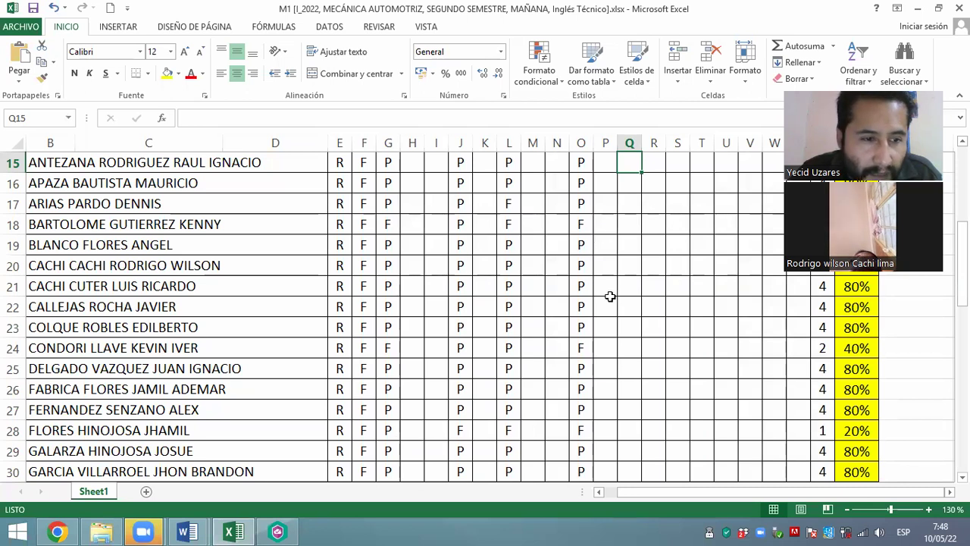
{"action": "scroll", "coordinate": [610, 296], "scroll_direction": "down", "scroll_amount": 3}
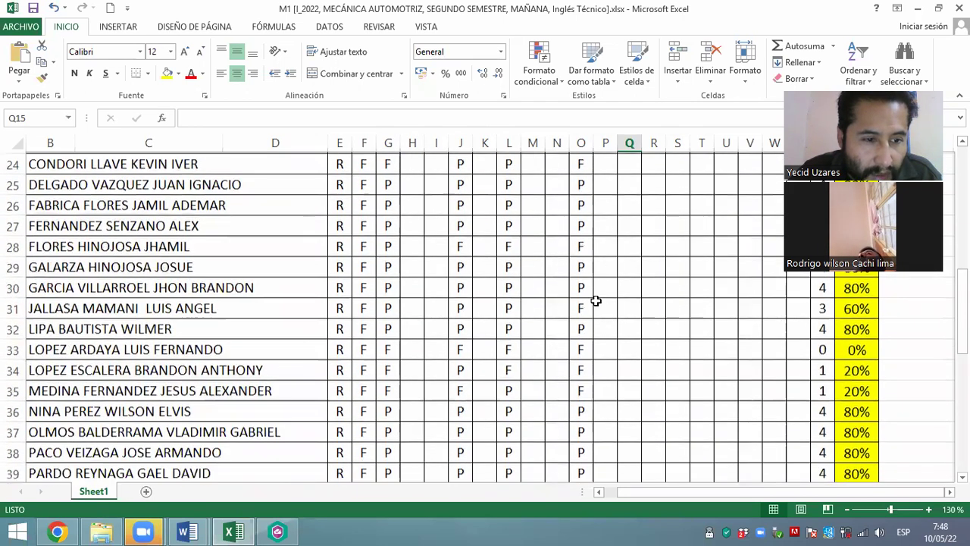
{"action": "left_click", "coordinate": [581, 306]}
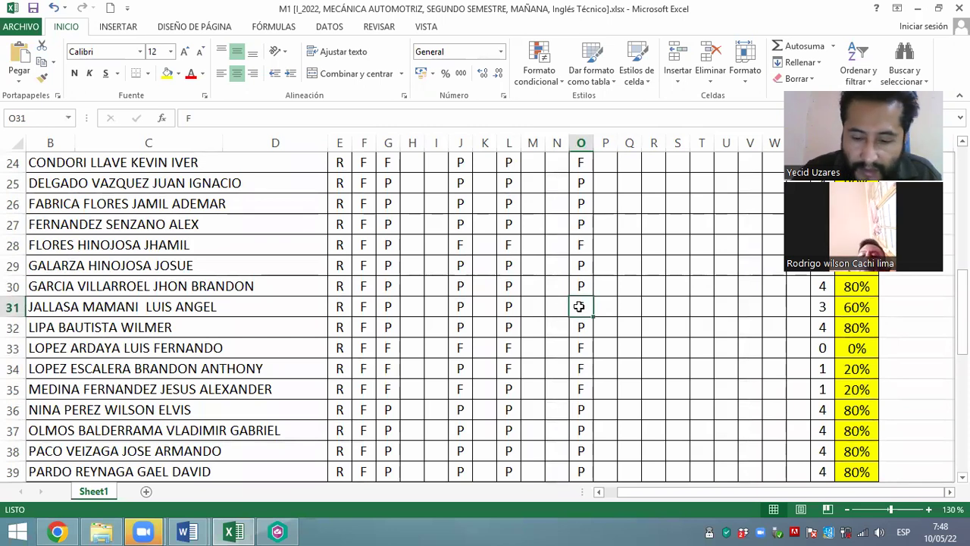
{"action": "type", "text": "P"}
{"action": "key", "text": "Return"}
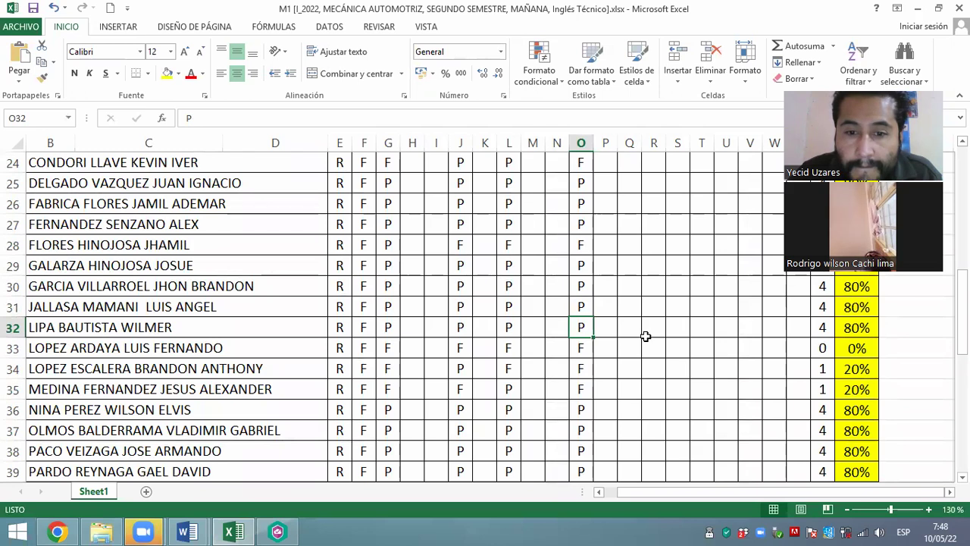
Correct the 10/V/22 attendance of the student in row 56, cell O56, to P
{"action": "scroll", "coordinate": [645, 335], "scroll_direction": "down", "scroll_amount": 2}
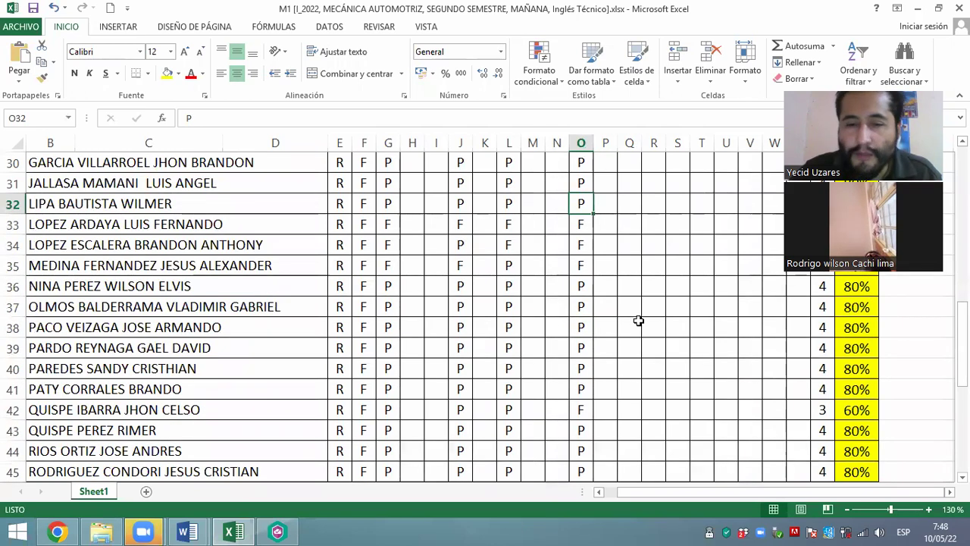
{"action": "scroll", "coordinate": [637, 317], "scroll_direction": "down", "scroll_amount": 1}
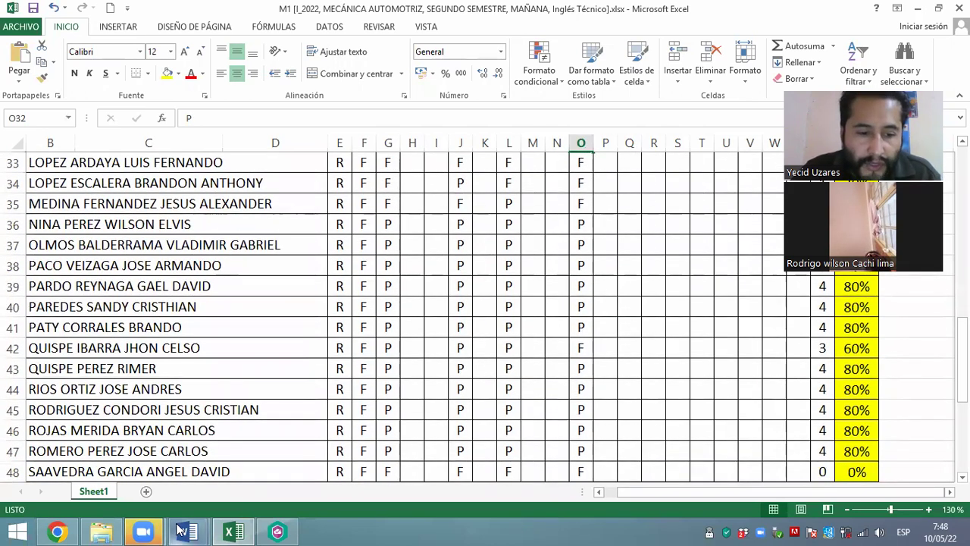
{"action": "mouse_move", "coordinate": [186, 530]}
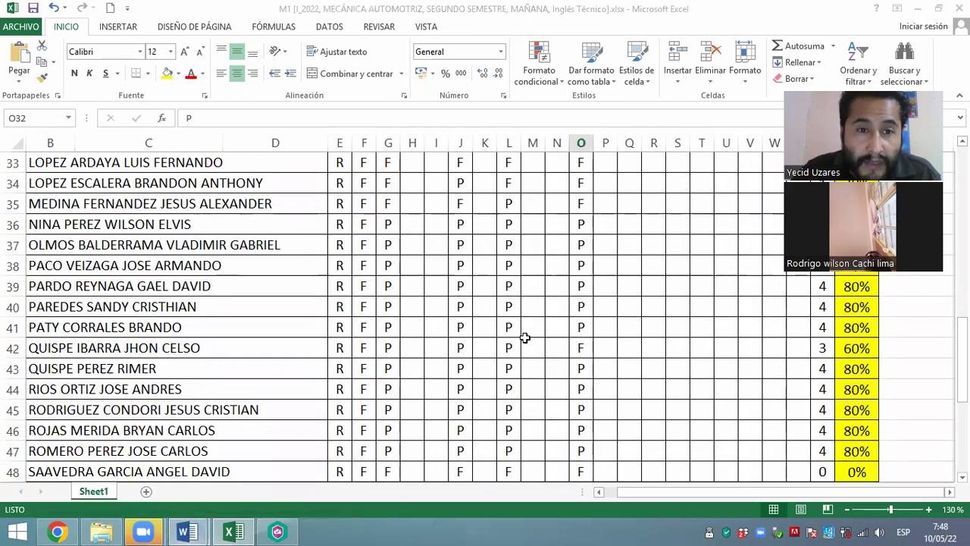
{"action": "left_click", "coordinate": [596, 343]}
{"action": "scroll", "coordinate": [570, 333], "scroll_direction": "down", "scroll_amount": 4}
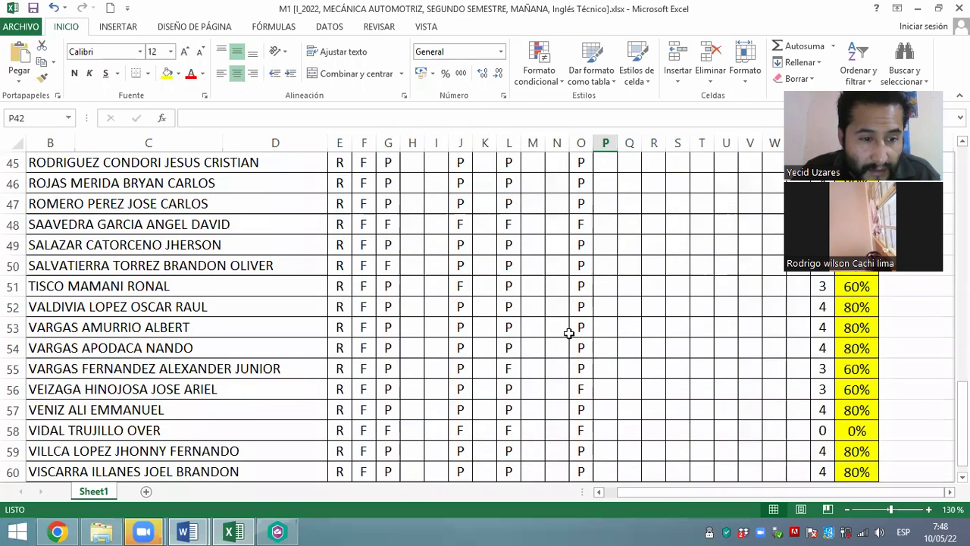
{"action": "left_click", "coordinate": [577, 392]}
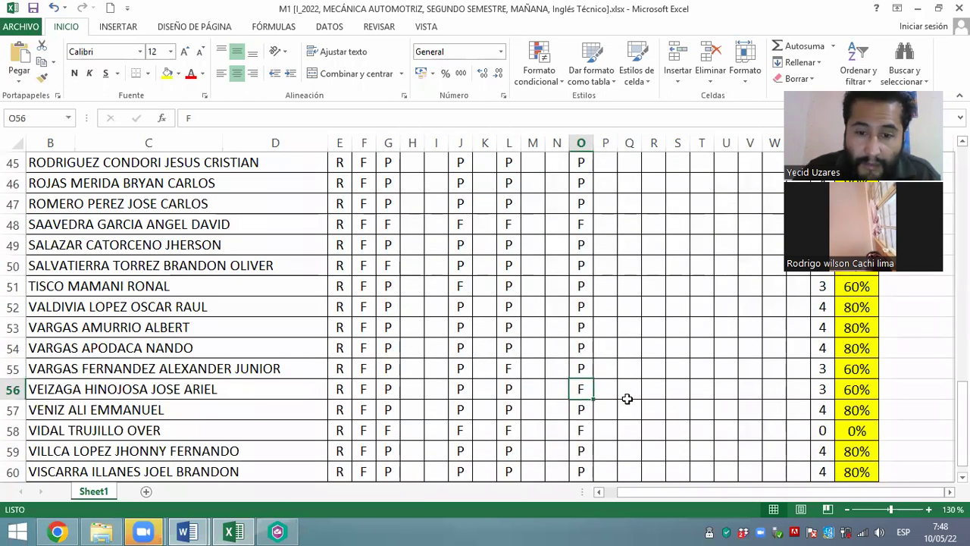
{"action": "type", "text": "P"}
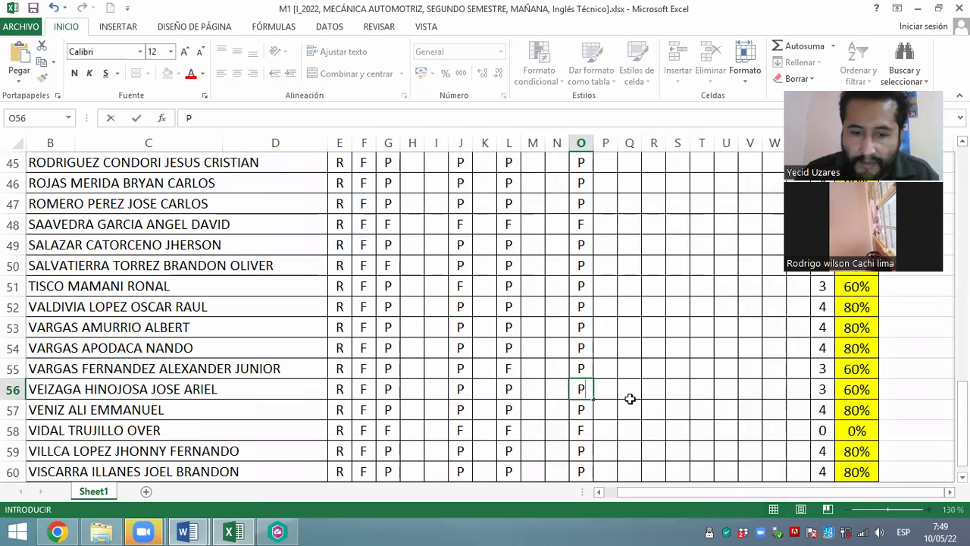
{"action": "key", "text": "Return"}
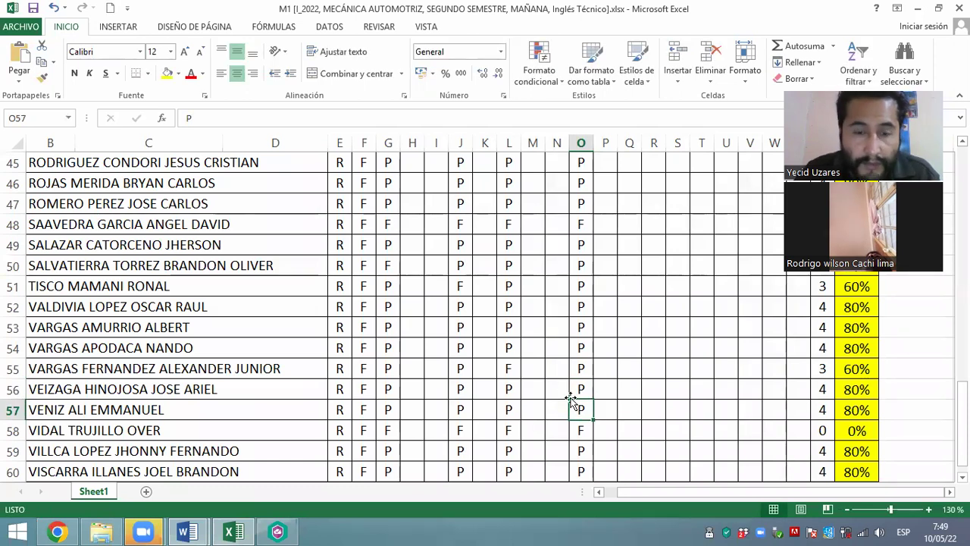
{"action": "scroll", "coordinate": [580, 405], "scroll_direction": "down", "scroll_amount": 2}
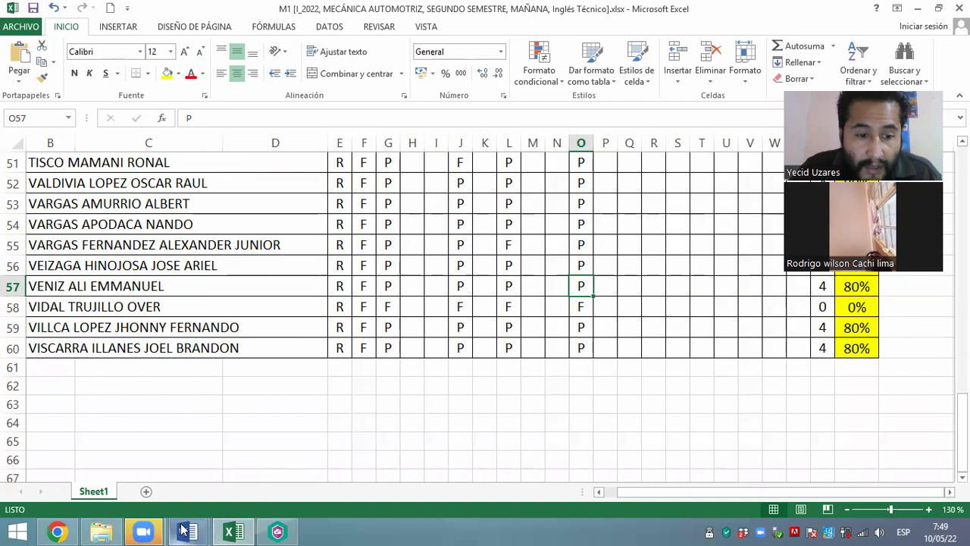
Switch to the Plan Analitico document in Word and highlight section 3, Herramientas y equipos automotrices, with items 3.1 and 3.2, in yellow
{"action": "mouse_move", "coordinate": [184, 531]}
{"action": "left_click", "coordinate": [148, 466]}
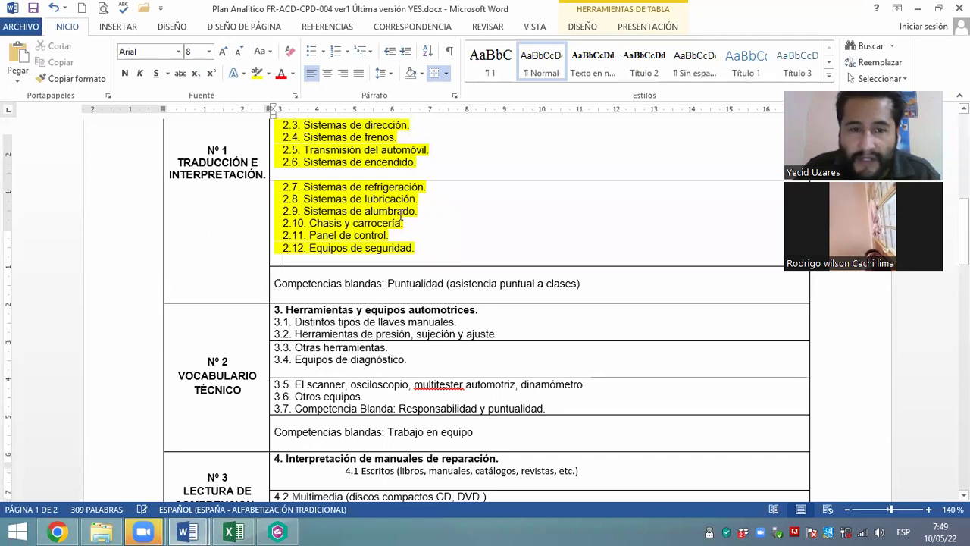
{"action": "key", "text": "ctrl+Home"}
{"action": "scroll", "coordinate": [374, 322], "scroll_direction": "down", "scroll_amount": 10}
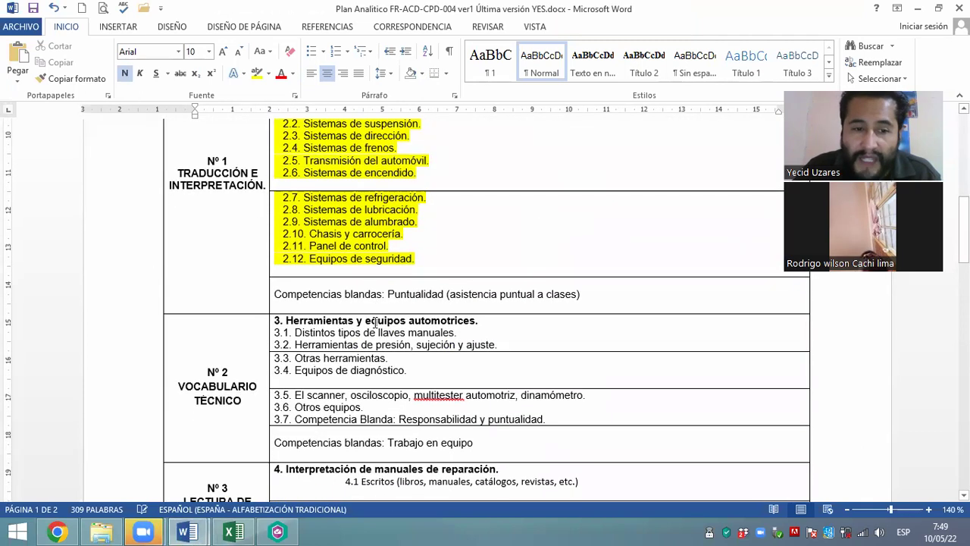
{"action": "scroll", "coordinate": [375, 321], "scroll_direction": "down", "scroll_amount": 4}
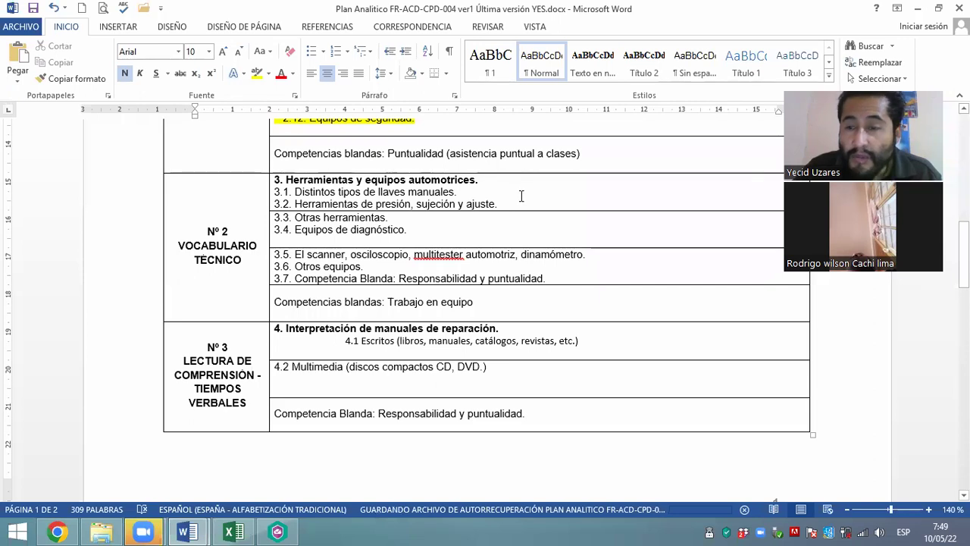
{"action": "left_click", "coordinate": [268, 195]}
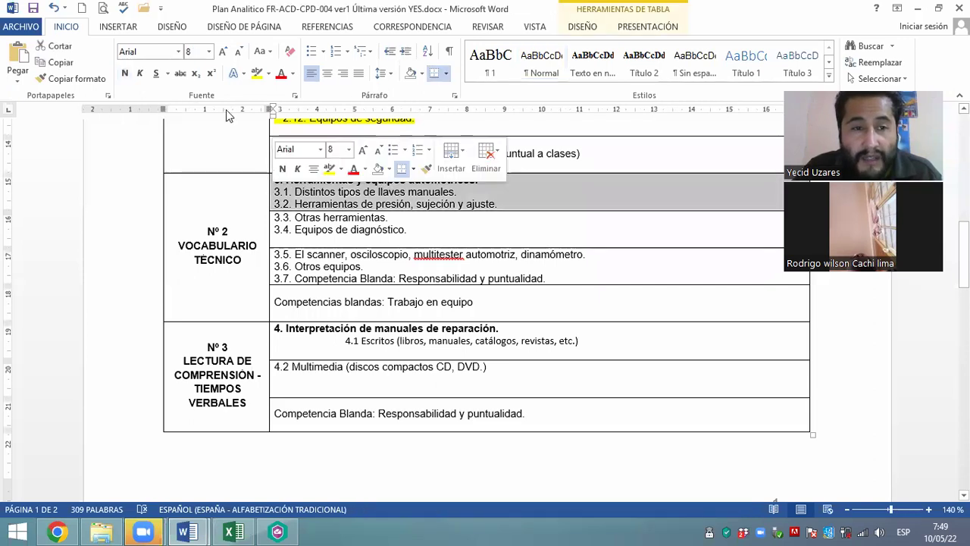
{"action": "left_click", "coordinate": [262, 75]}
{"action": "left_click", "coordinate": [408, 192]}
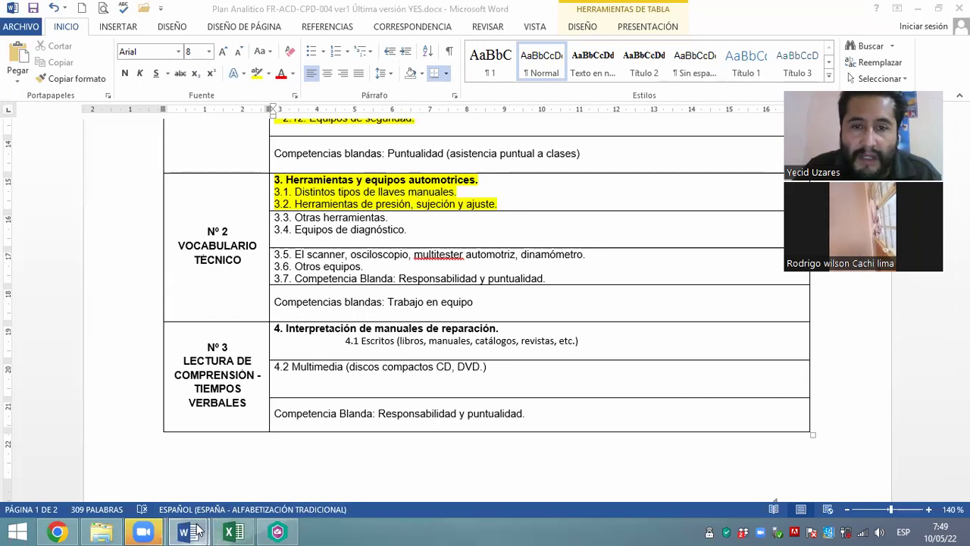
Switch to the document Interpretation and management of automotive maintenance programs and select the heading 2.10 Automotive maintenance workshop tools
{"action": "mouse_move", "coordinate": [196, 530]}
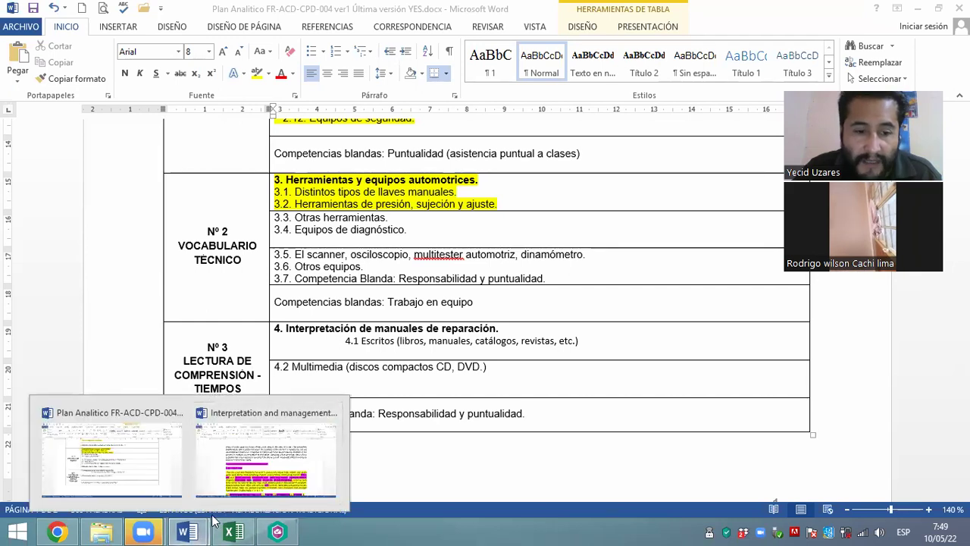
{"action": "left_click", "coordinate": [250, 464]}
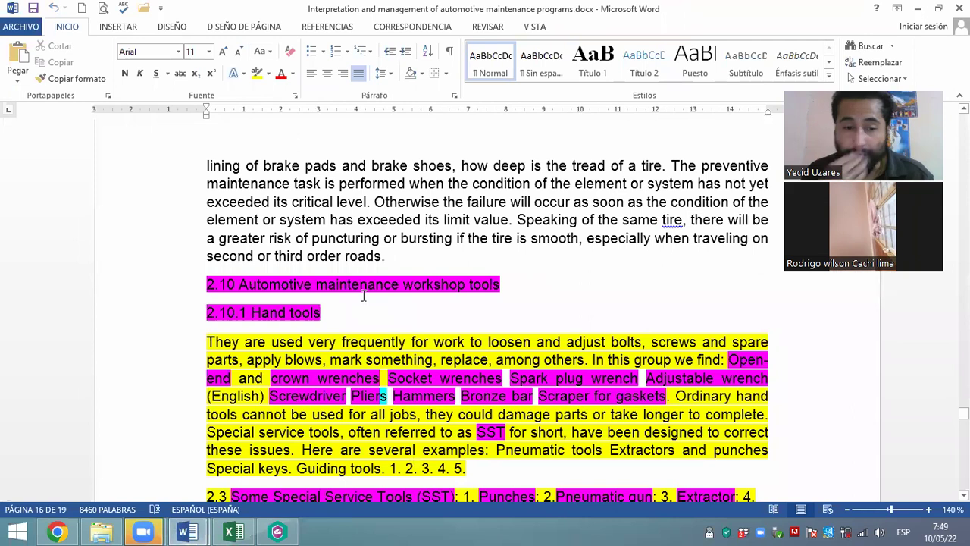
{"action": "scroll", "coordinate": [336, 290], "scroll_direction": "down", "scroll_amount": 2}
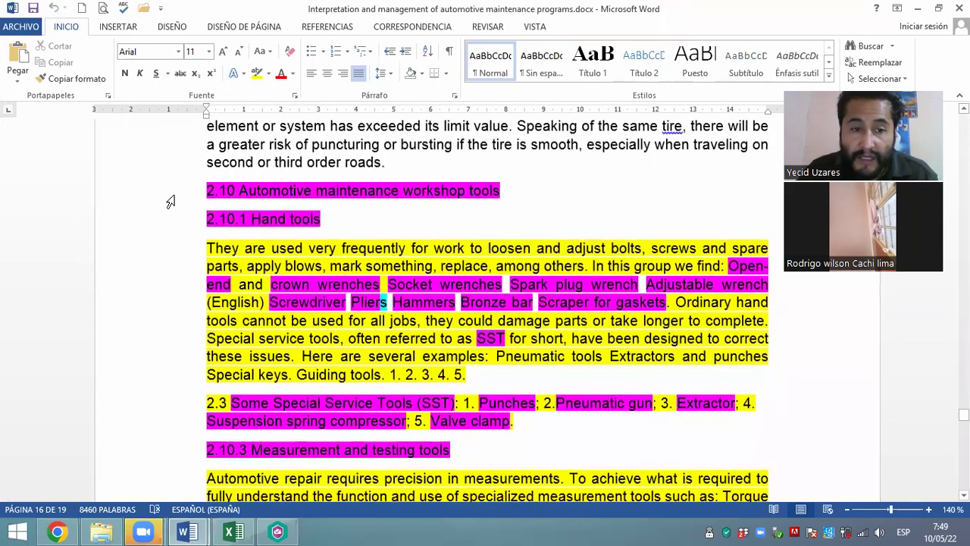
{"action": "left_click", "coordinate": [172, 197]}
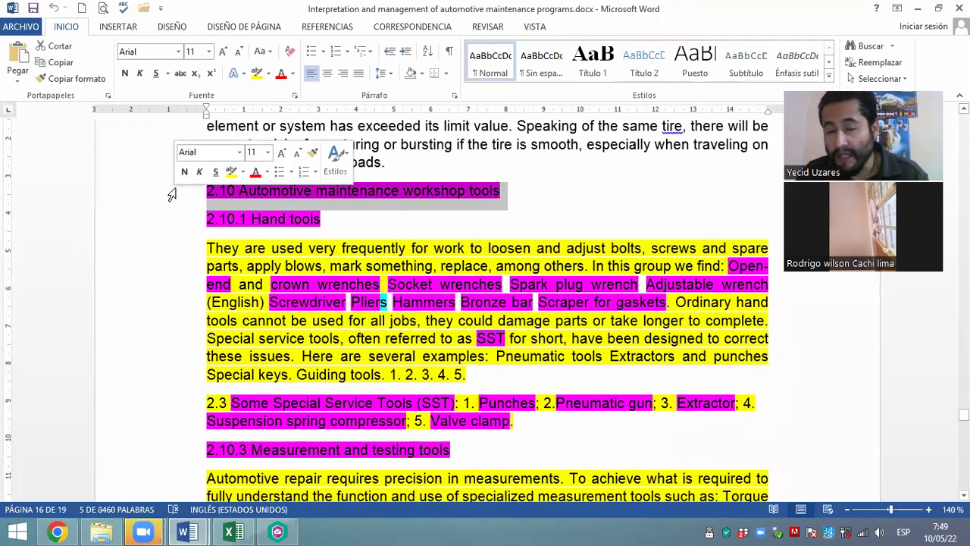